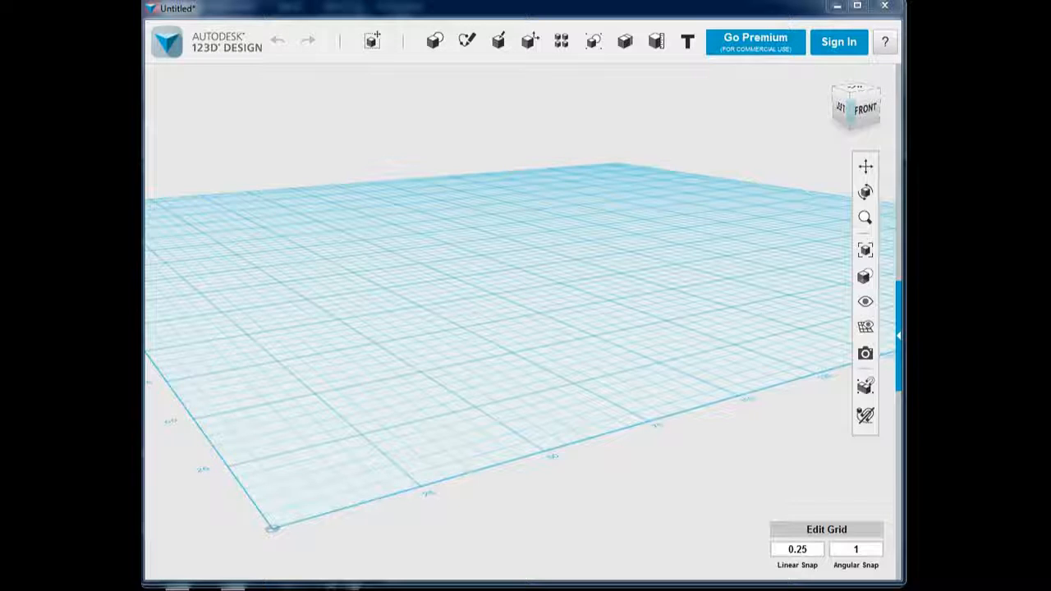
Insert a cylinder of radius 10 and height 20 on the grid and pull its top face up to about double the height.
click(434, 45)
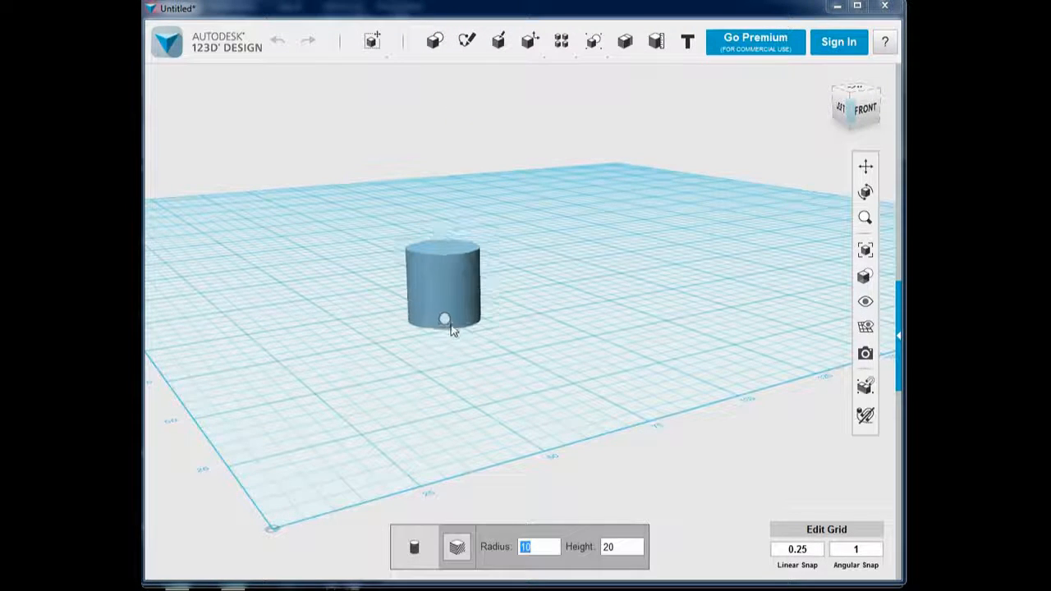
click(455, 327)
click(458, 253)
key(p)
click(459, 246)
drag(457, 223, 457, 162)
click(367, 80)
Insert a sphere on the grid just in front of the tall cylinder.
mouse_move(435, 41)
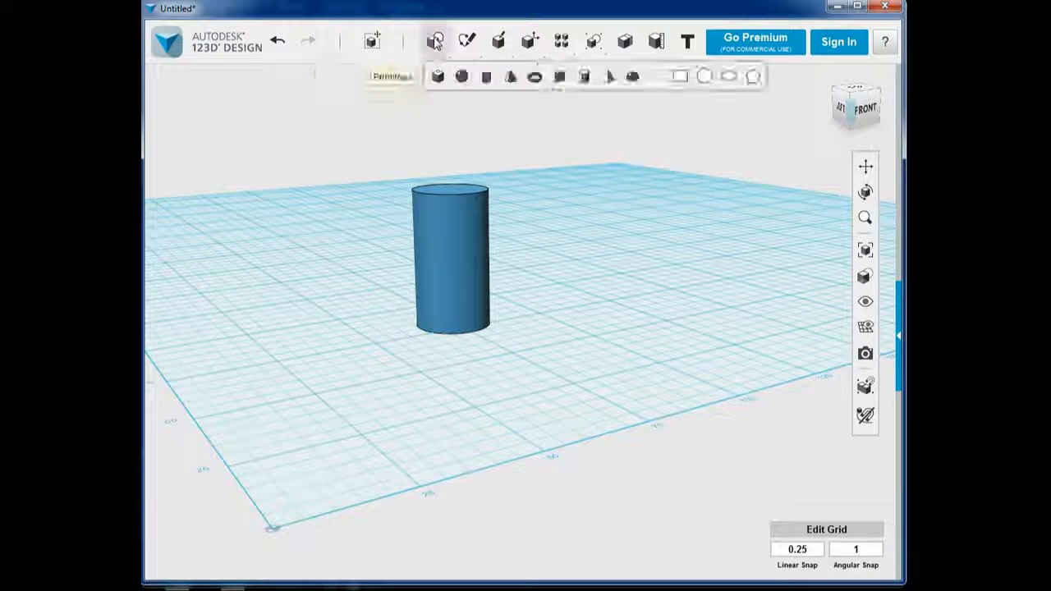
click(462, 78)
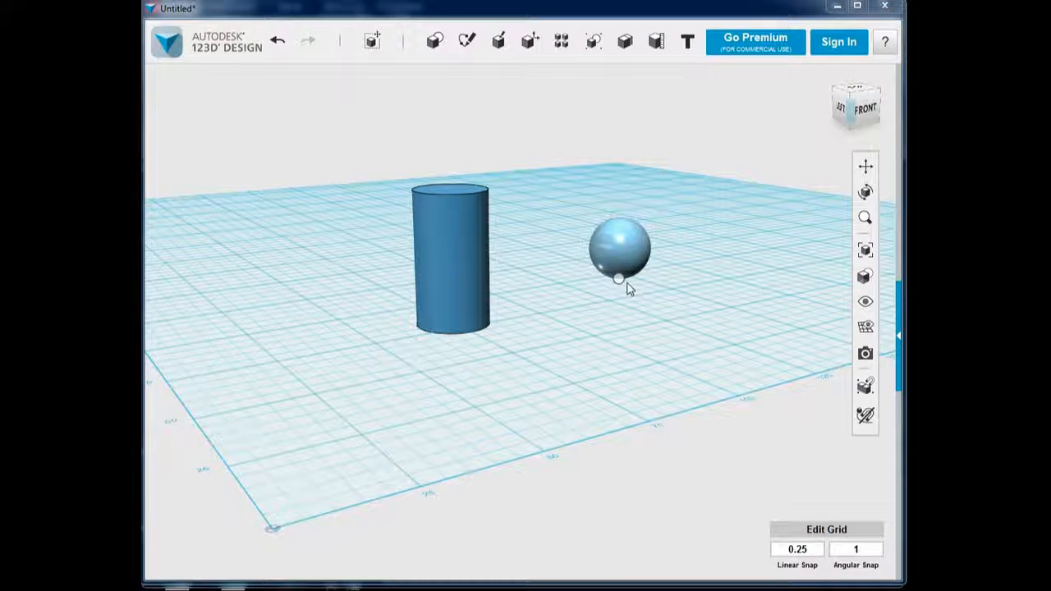
click(523, 366)
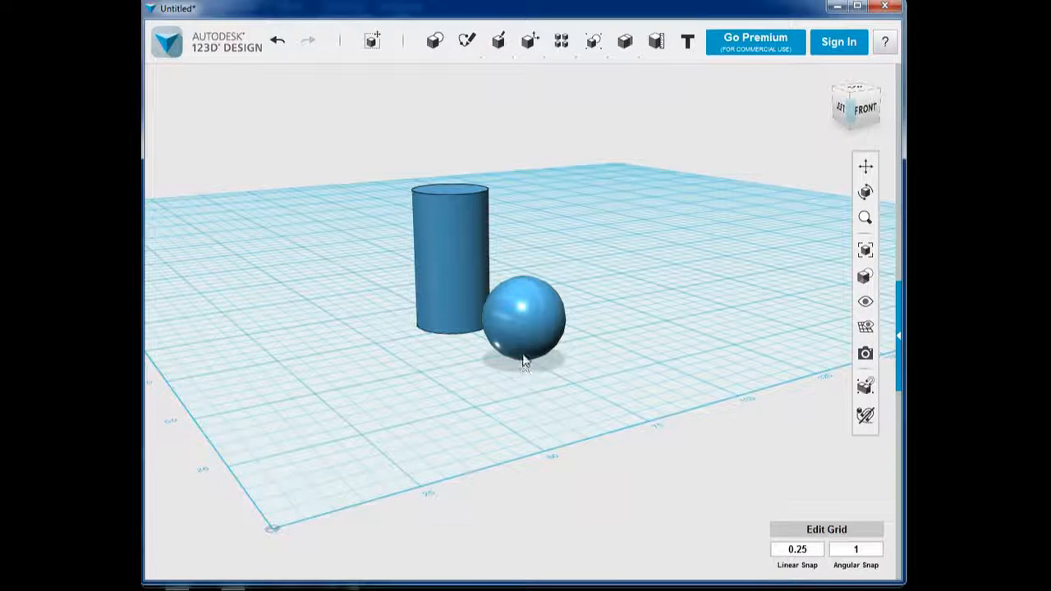
Scale the sphere up uniformly to about twice its size.
click(522, 336)
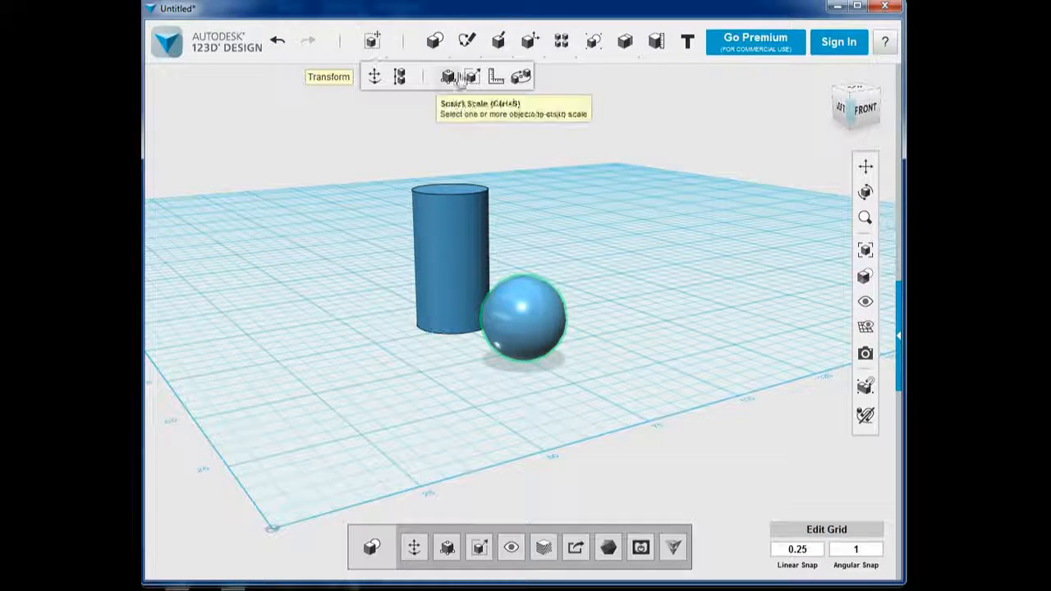
key(s)
drag(547, 316, 597, 316)
click(379, 104)
click(506, 271)
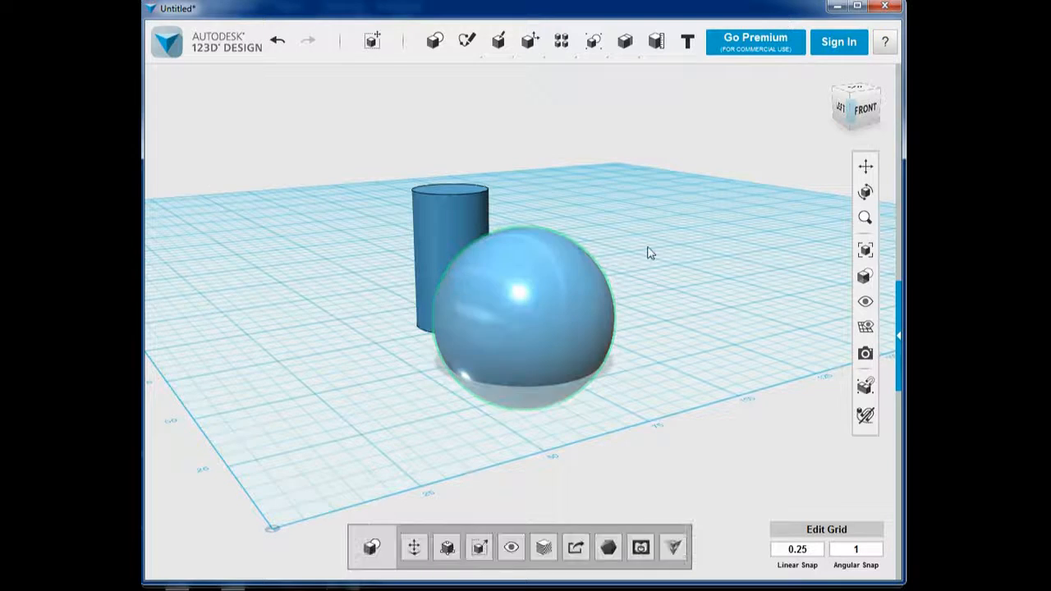
click(647, 248)
Move the enlarged sphere back, up and sideways so it sits centred over the top of the cylinder.
click(549, 283)
mouse_move(378, 73)
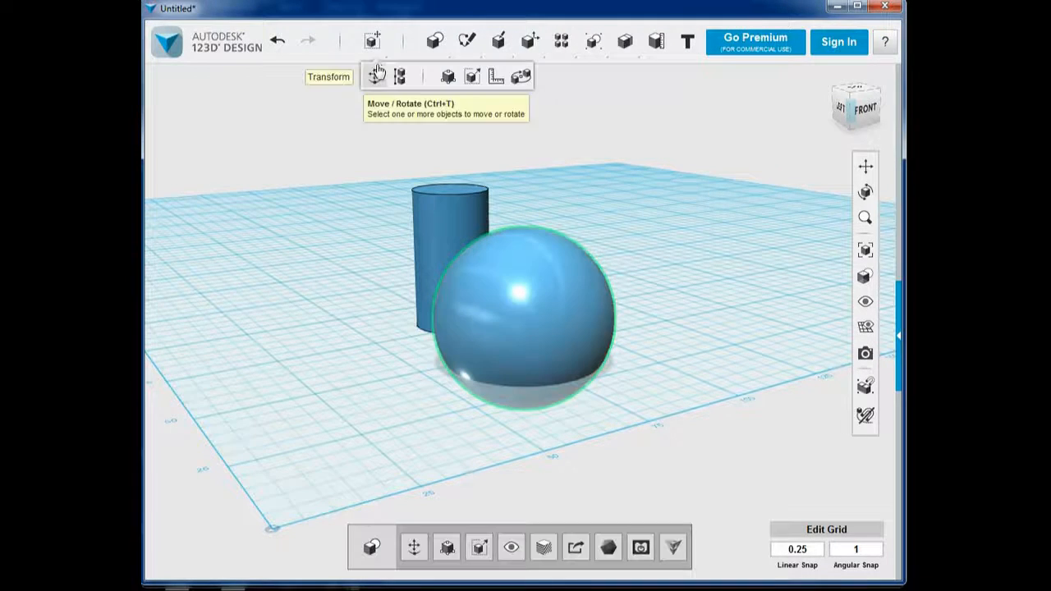
click(376, 74)
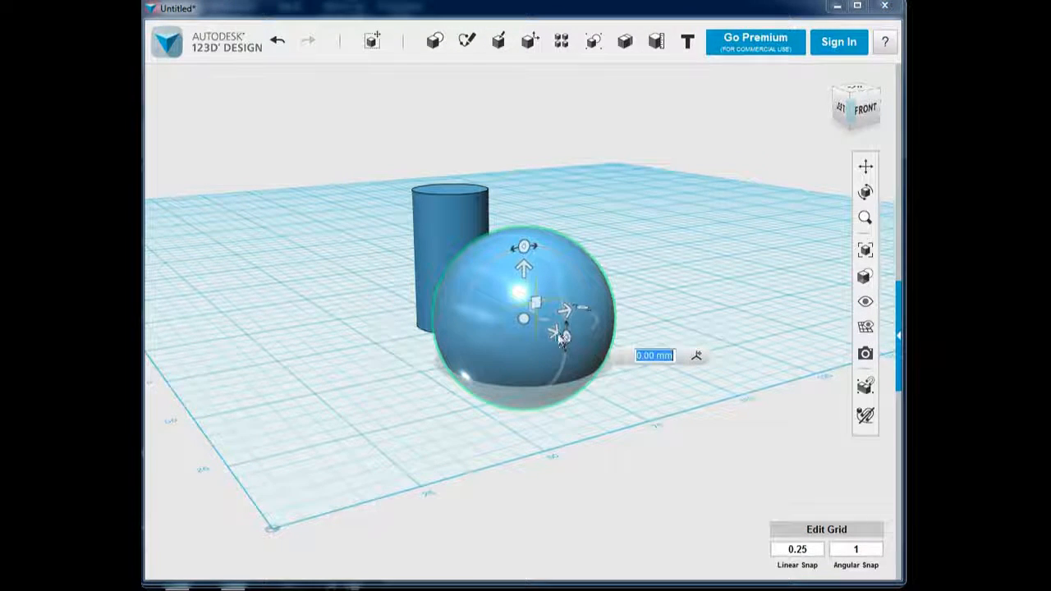
drag(558, 332, 465, 262)
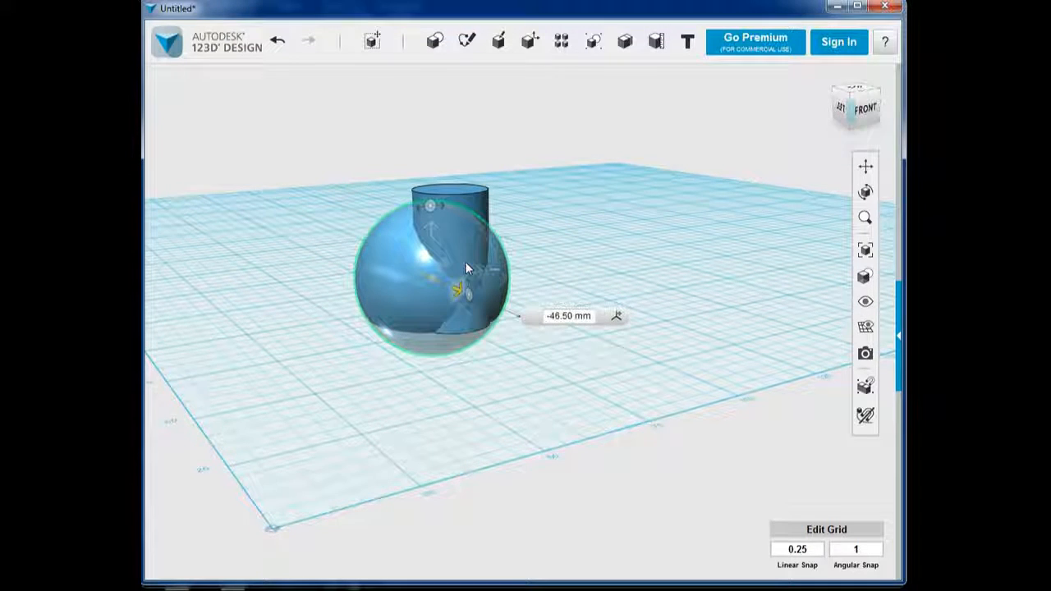
drag(427, 190, 425, 123)
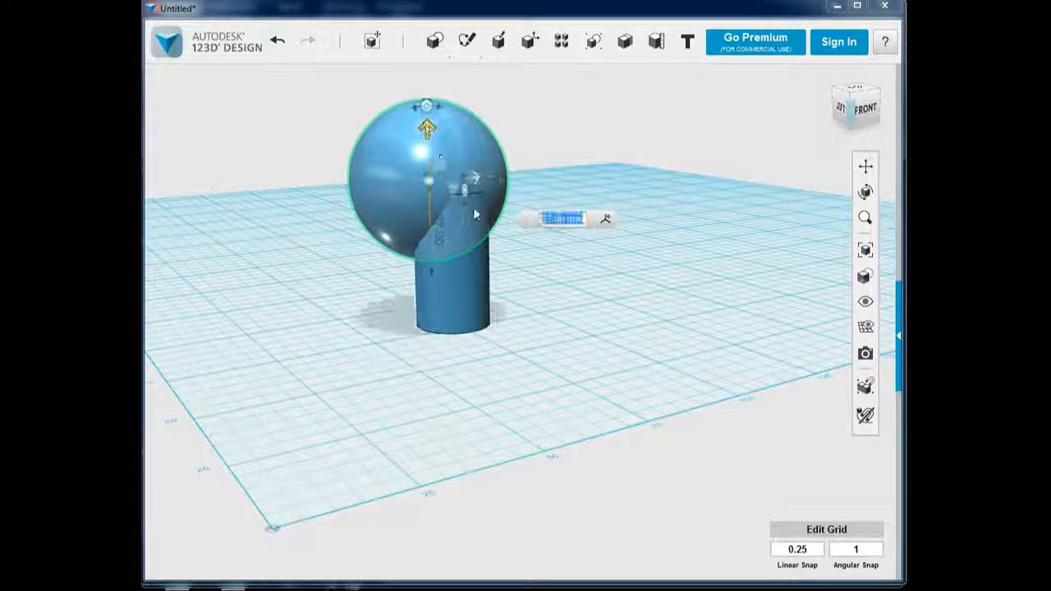
mouse_move(476, 177)
mouse_down()
mouse_move(511, 171)
mouse_move(473, 174)
mouse_move(490, 214)
mouse_move(516, 175)
mouse_move(481, 181)
mouse_move(492, 180)
mouse_up()
click(348, 295)
Insert a second cylinder on the grid in the open area beside the sphere-topped column.
right_drag(516, 312, 539, 274)
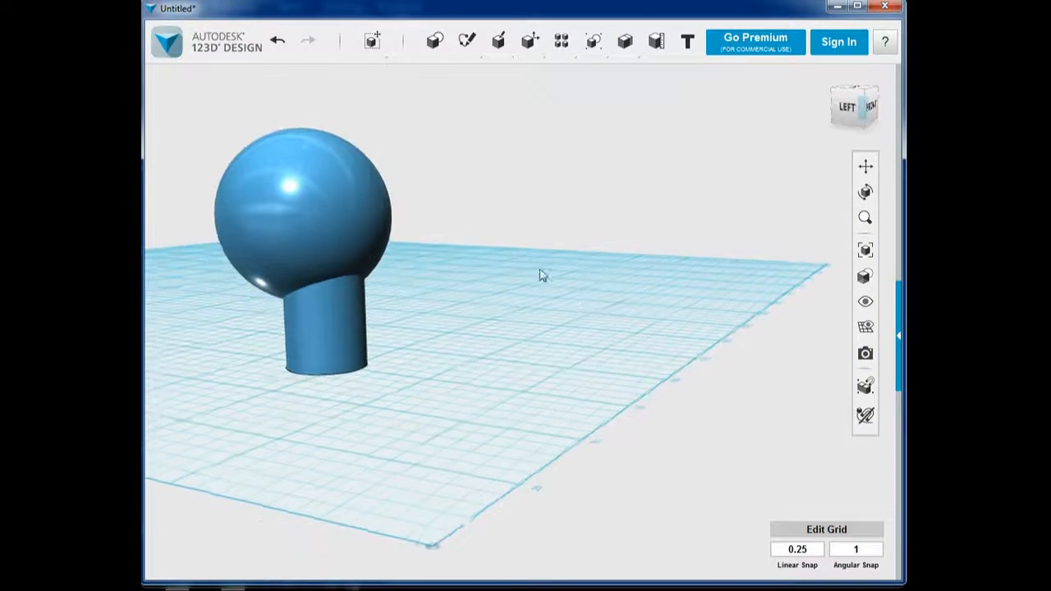
mouse_move(435, 39)
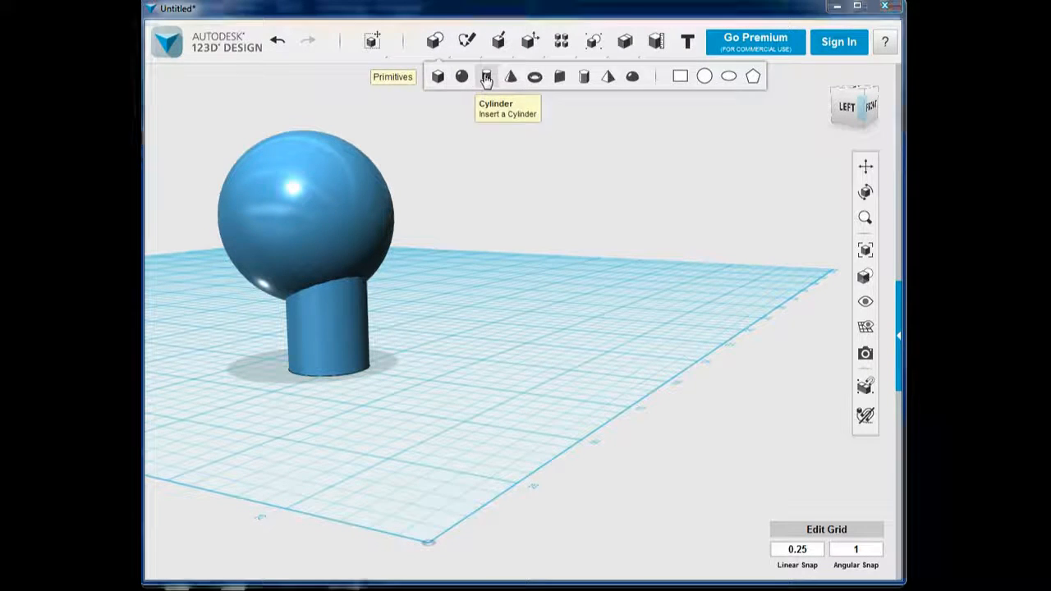
click(484, 78)
click(471, 408)
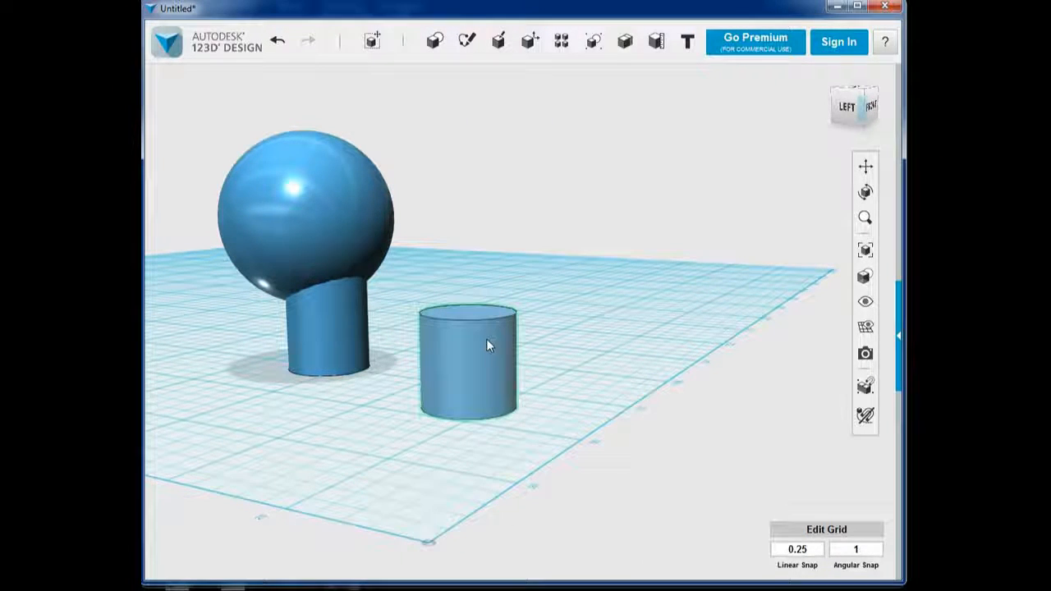
Scale the second cylinder down uniformly to about a third of its size.
mouse_move(376, 42)
click(472, 77)
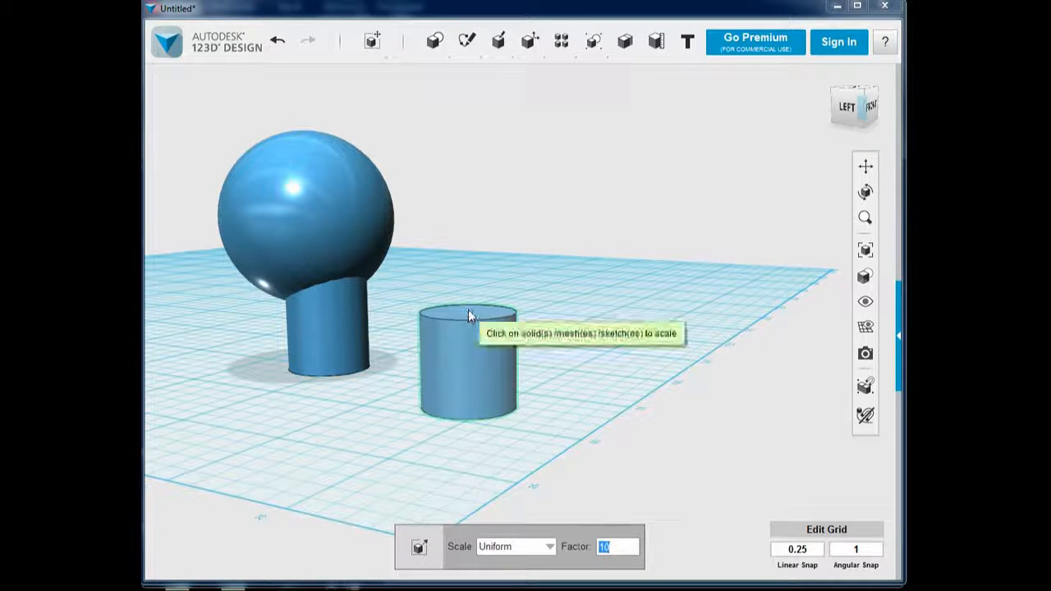
click(468, 312)
drag(491, 360, 464, 362)
click(494, 322)
click(466, 345)
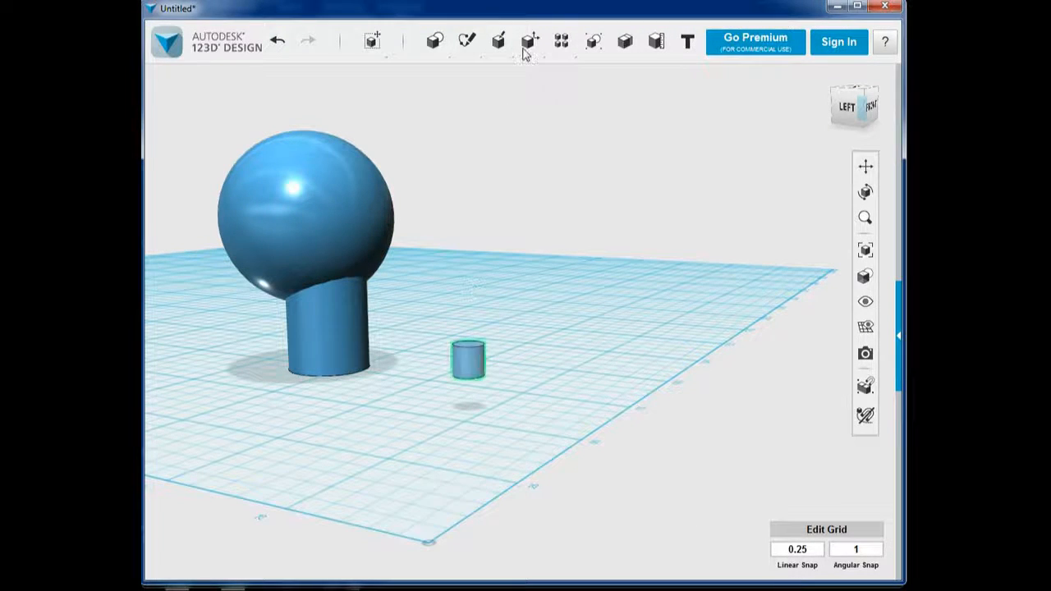
Extrude the small cylinder's top face upward 30 mm with a 5-degree inward taper.
mouse_move(499, 41)
click(501, 77)
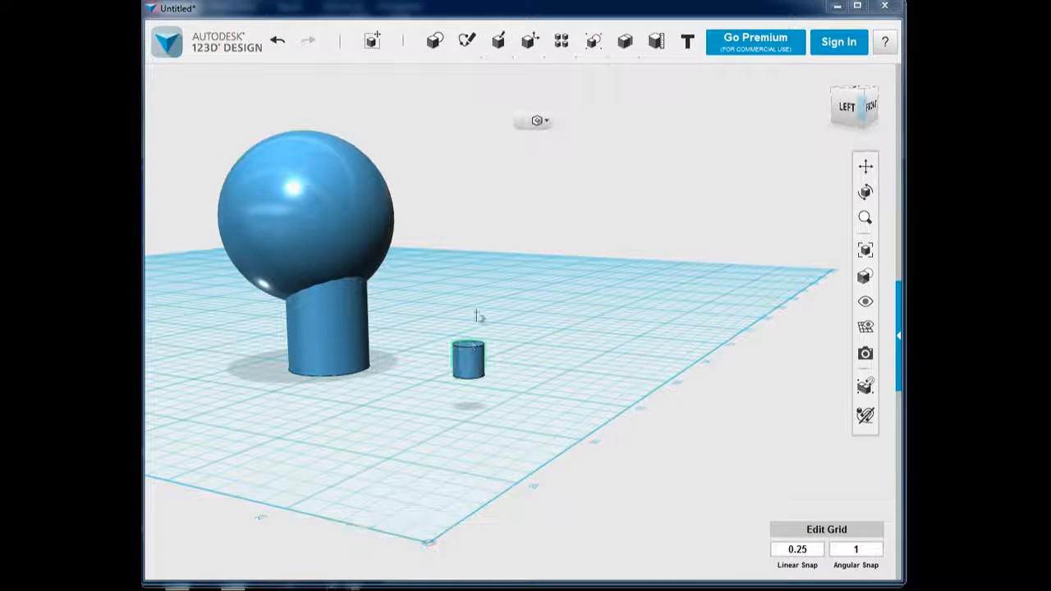
click(469, 348)
drag(465, 320, 465, 173)
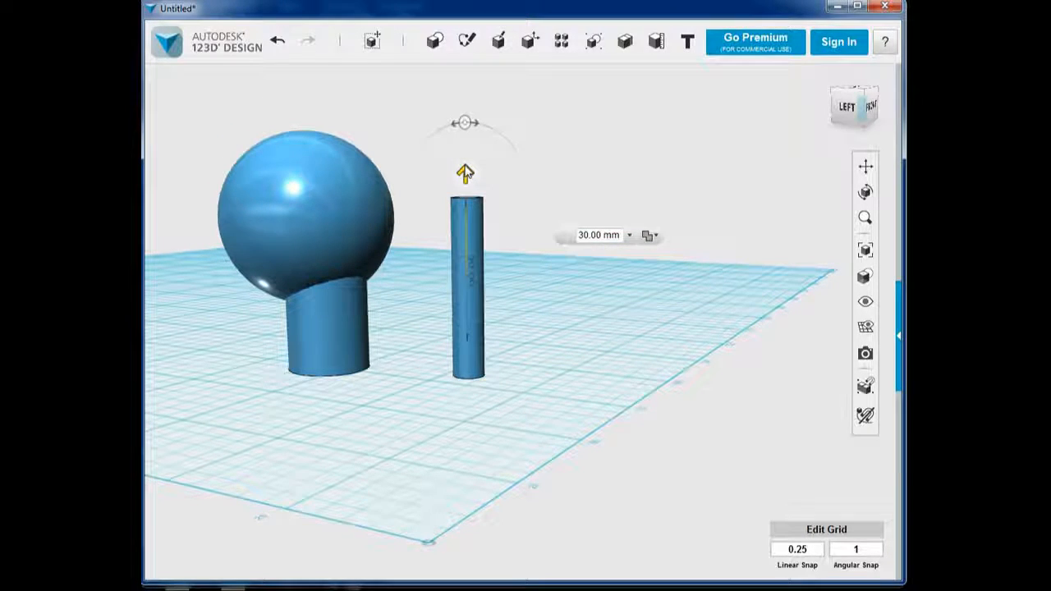
mouse_move(463, 122)
mouse_down()
mouse_move(450, 123)
mouse_move(476, 122)
mouse_up()
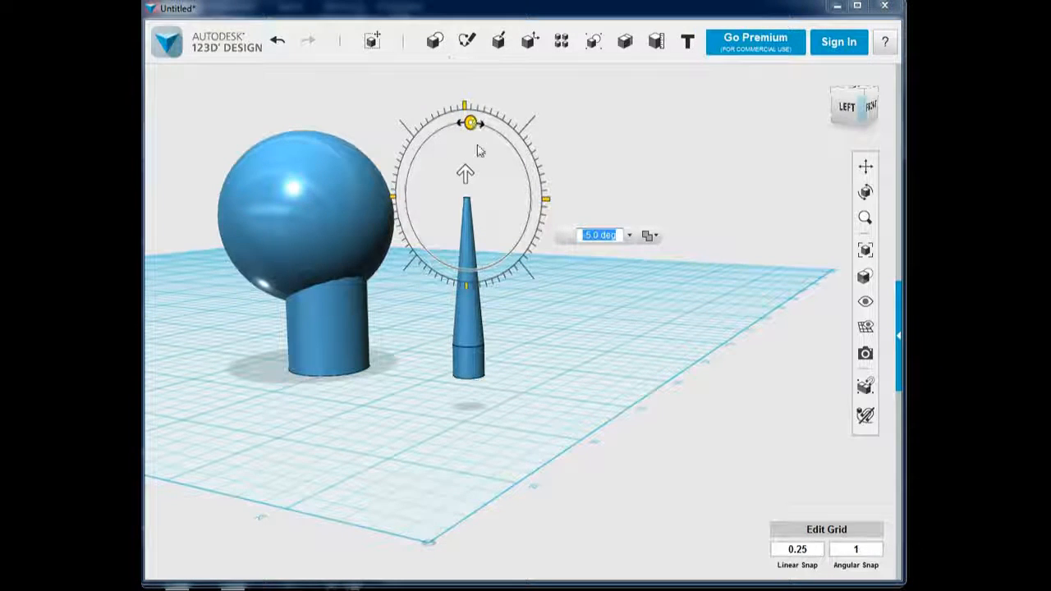
click(484, 189)
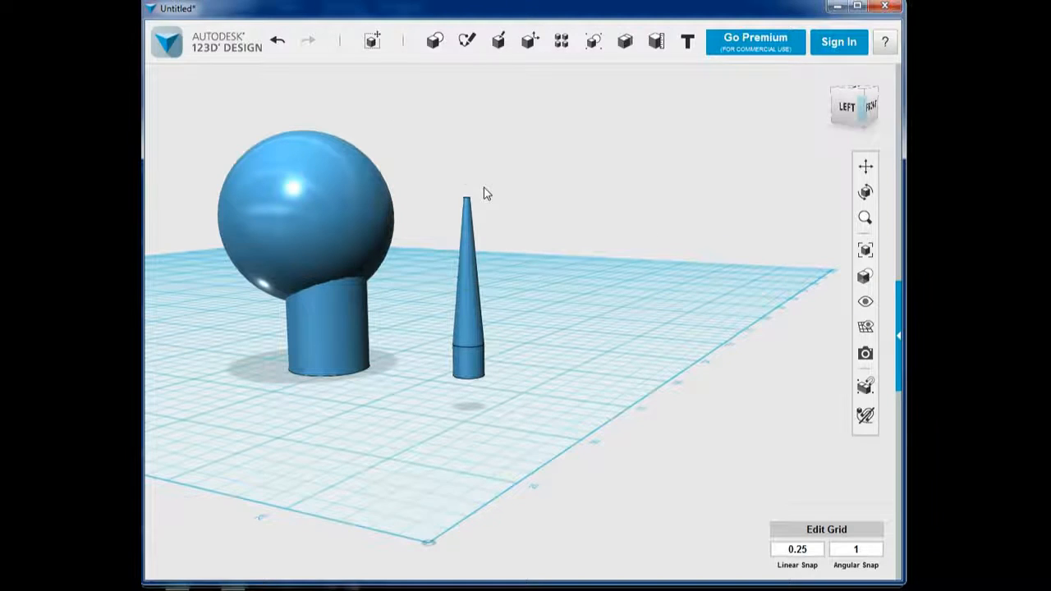
Rotate the tapered spike about 78 degrees so it lies nearly horizontal with its thin tip pointing outward.
click(473, 326)
key(m)
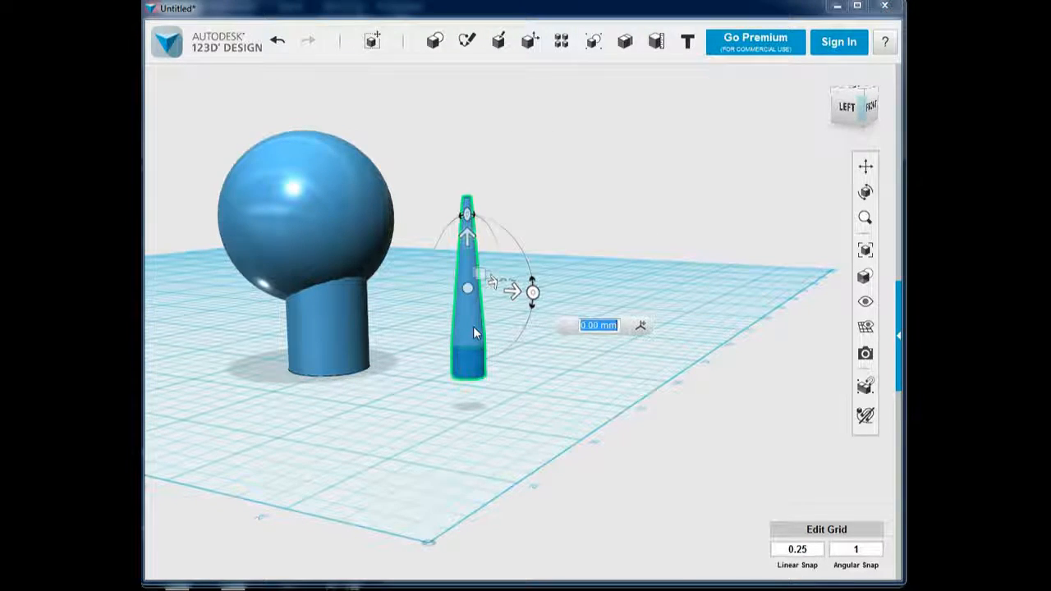
drag(467, 214, 400, 282)
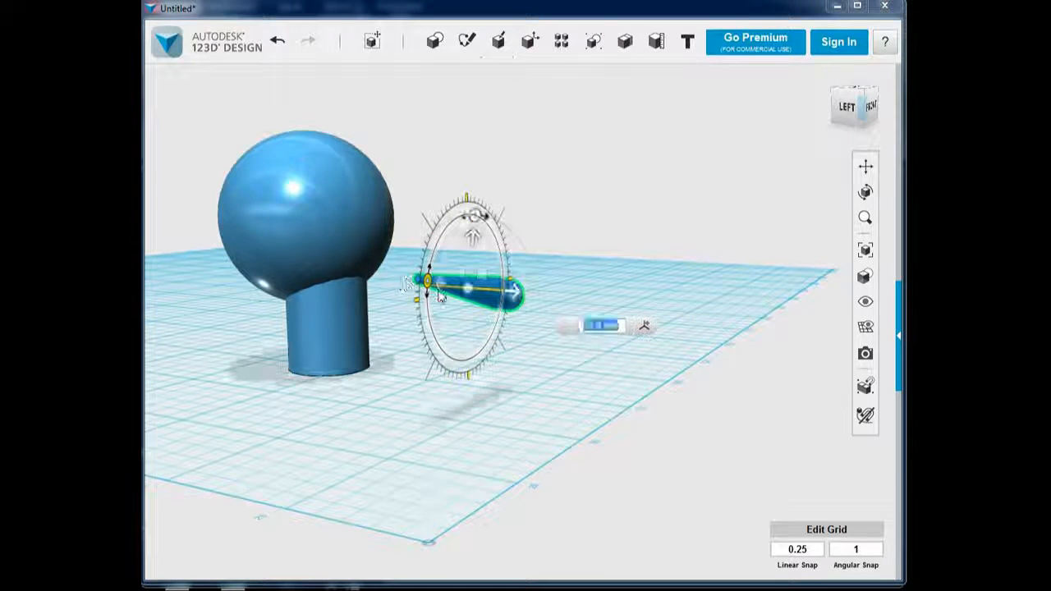
Move the tapered spike against the upright cylinder so its wide end sinks into the side below the sphere.
mouse_move(574, 326)
right_down()
mouse_move(569, 351)
mouse_move(567, 338)
right_up()
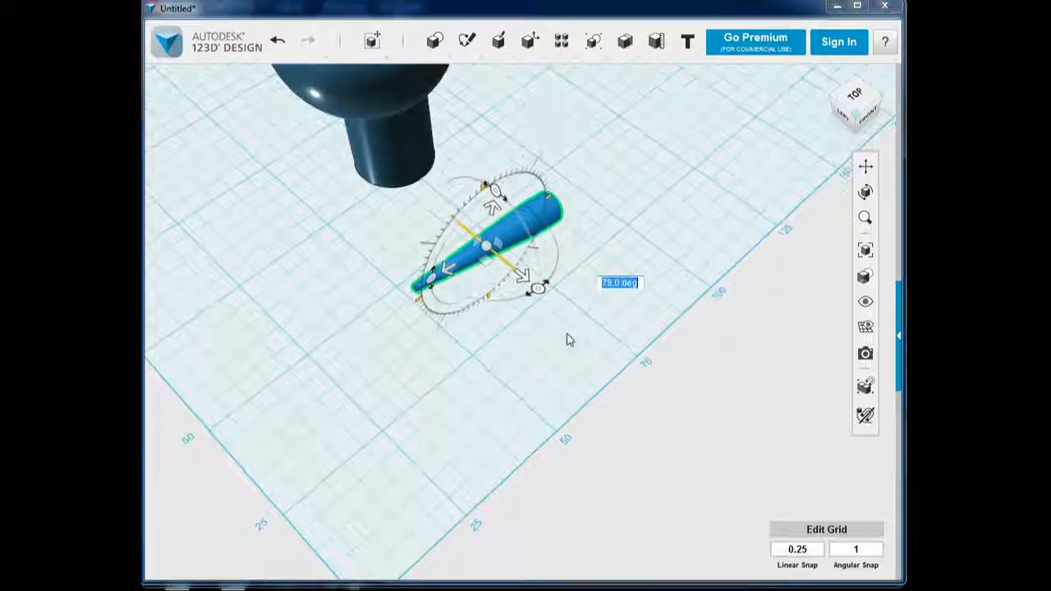
drag(538, 288, 304, 201)
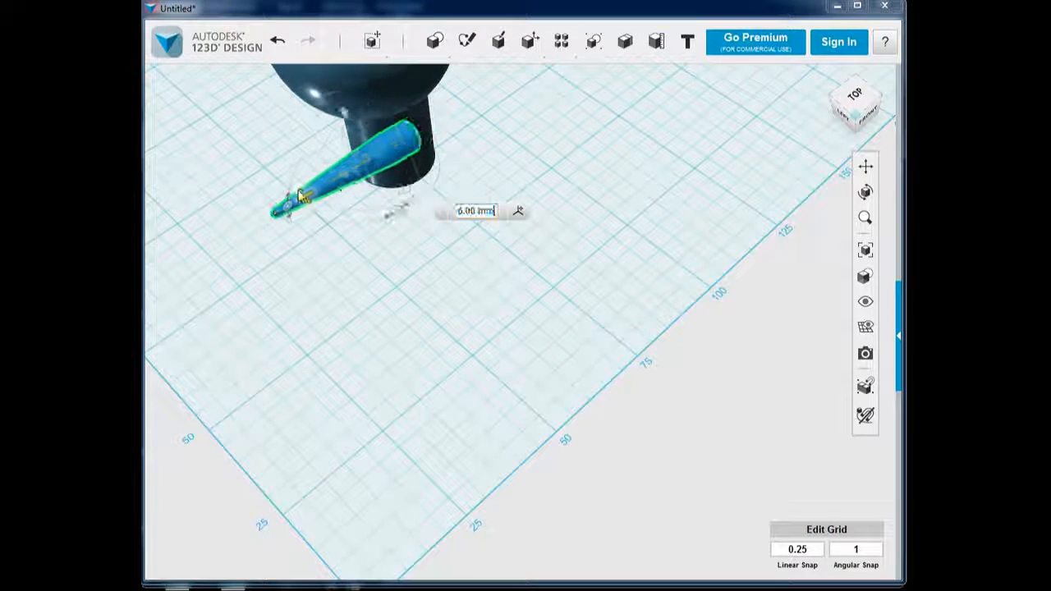
drag(381, 204, 339, 170)
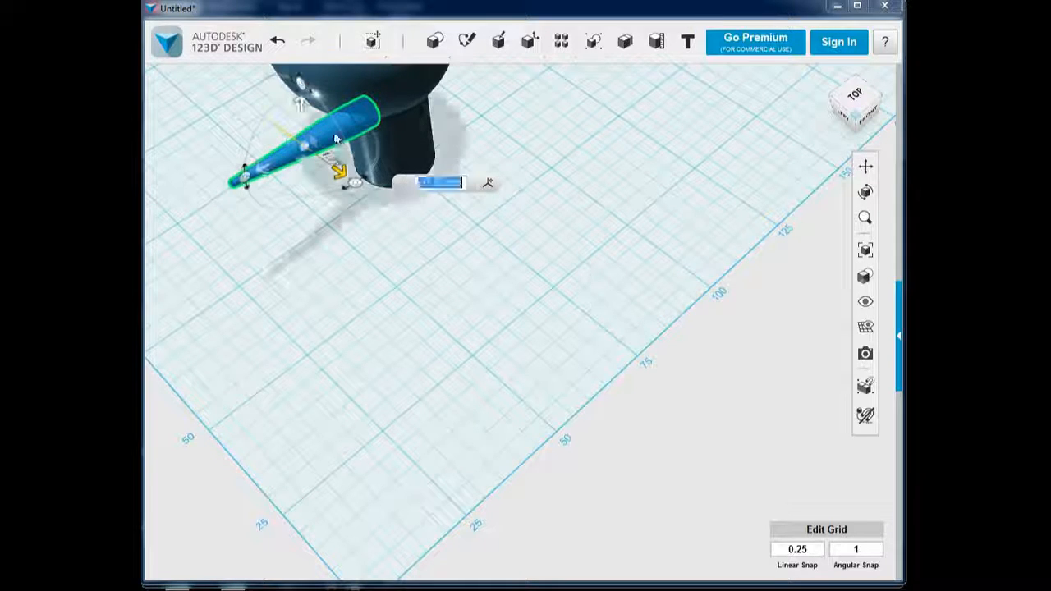
drag(306, 108, 301, 136)
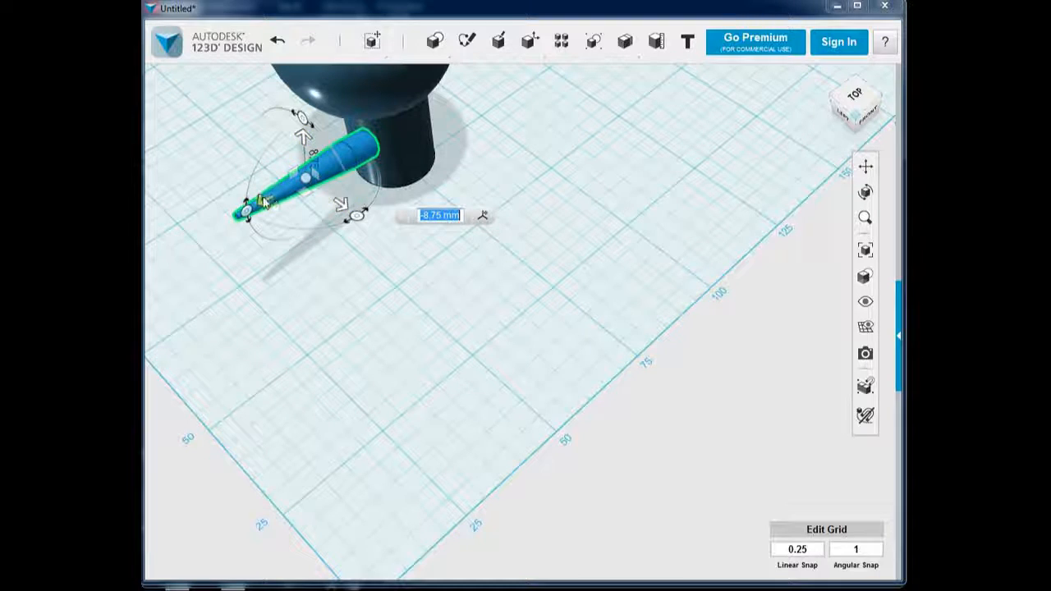
drag(264, 205, 283, 191)
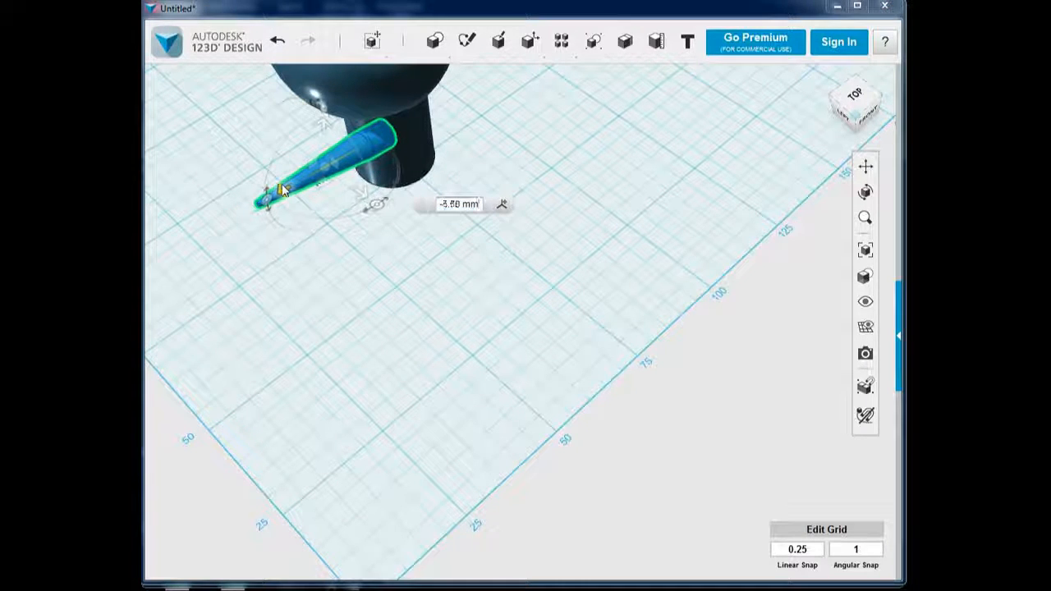
click(549, 188)
Merge the sphere as target solid with the upright cylinder as source solid.
mouse_move(583, 183)
right_down()
mouse_move(556, 157)
mouse_move(568, 175)
right_up()
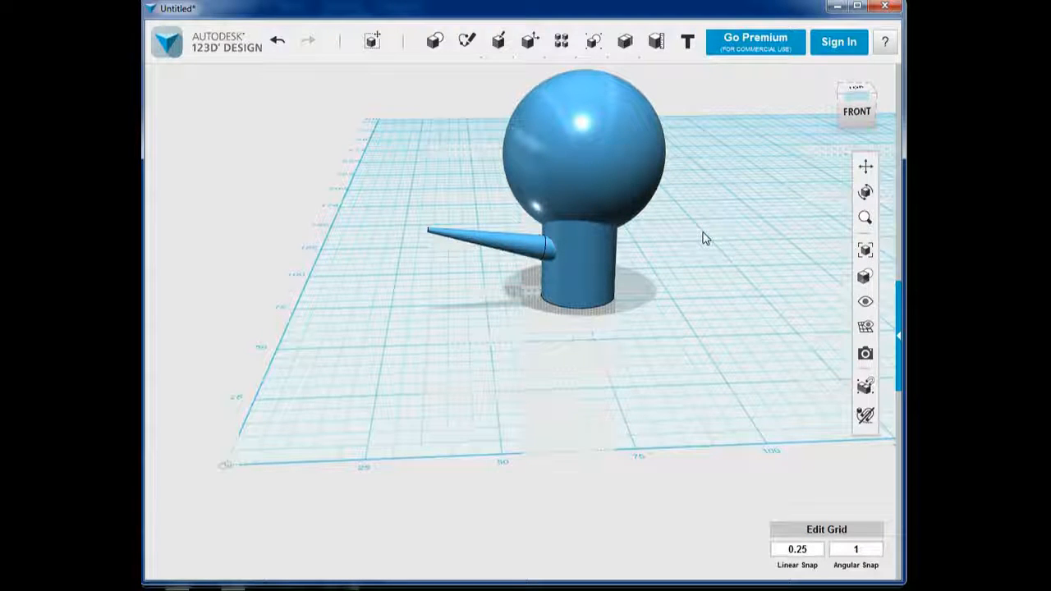
mouse_move(720, 235)
right_down()
mouse_move(690, 199)
mouse_move(668, 197)
mouse_move(688, 224)
mouse_move(727, 225)
right_up()
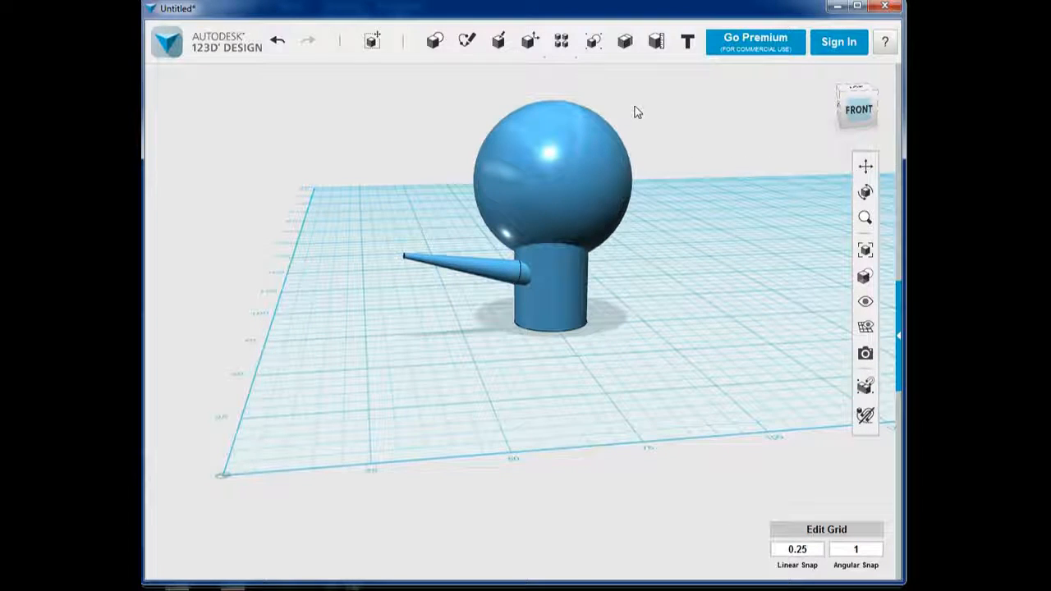
mouse_move(625, 41)
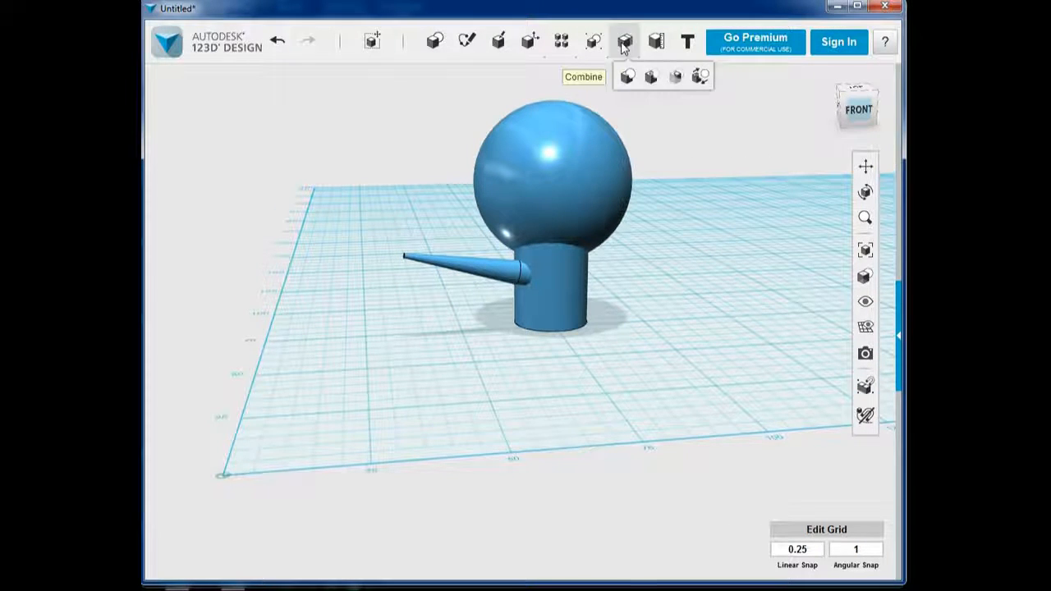
click(626, 78)
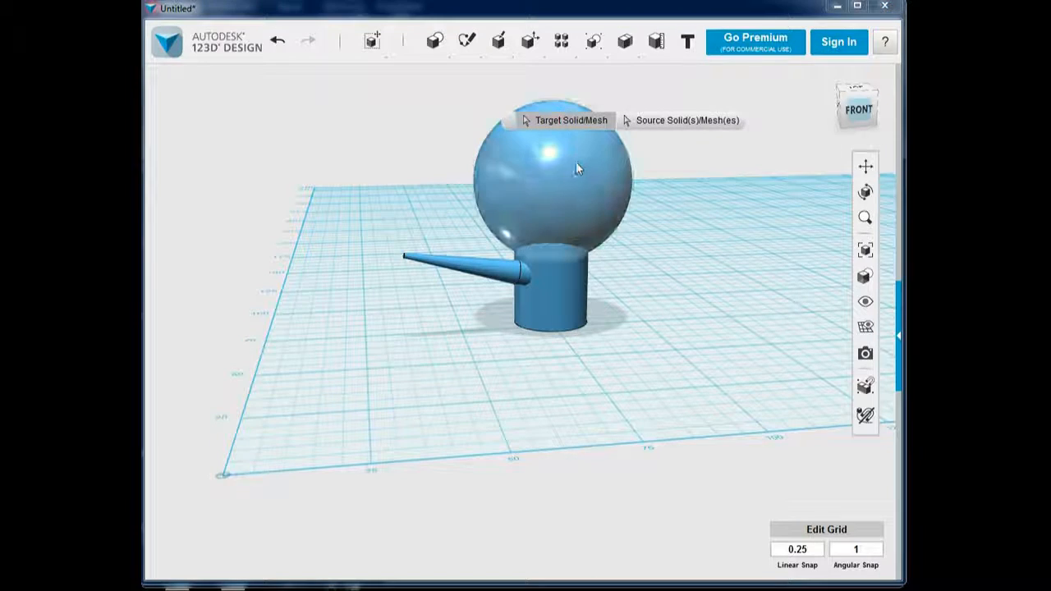
click(558, 130)
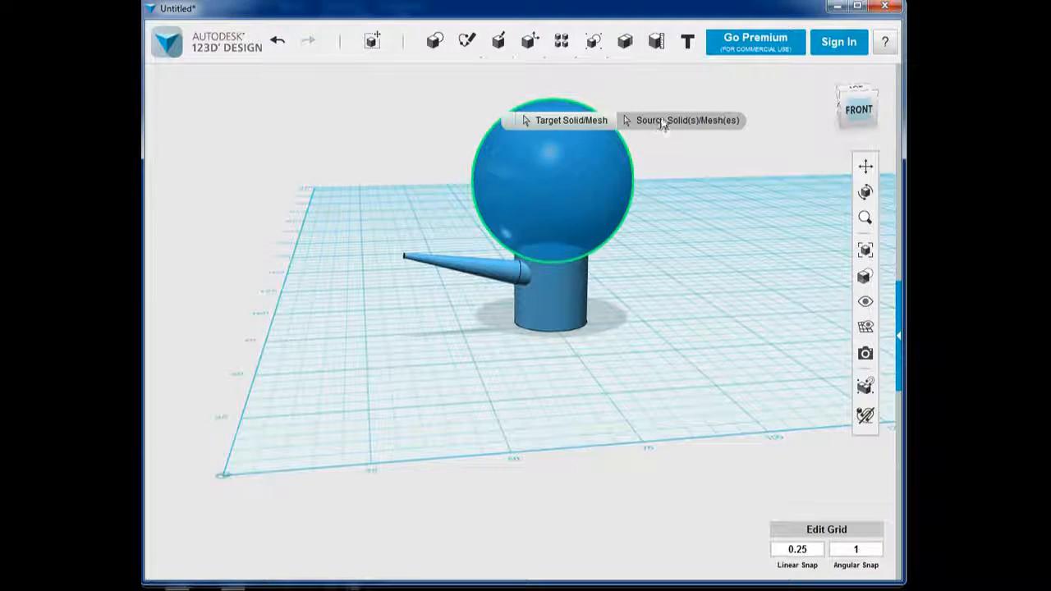
click(565, 289)
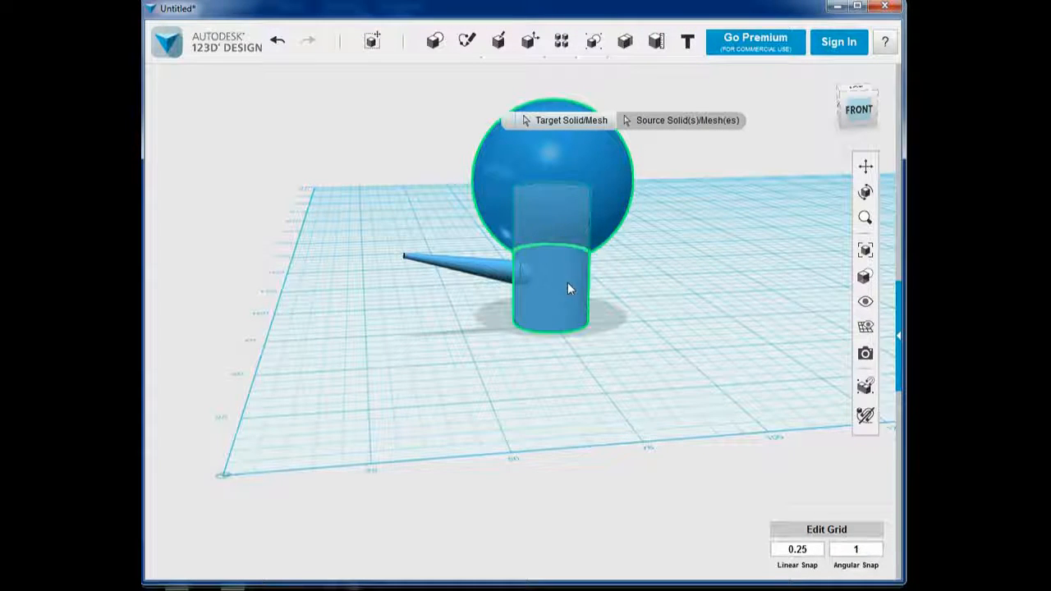
click(621, 273)
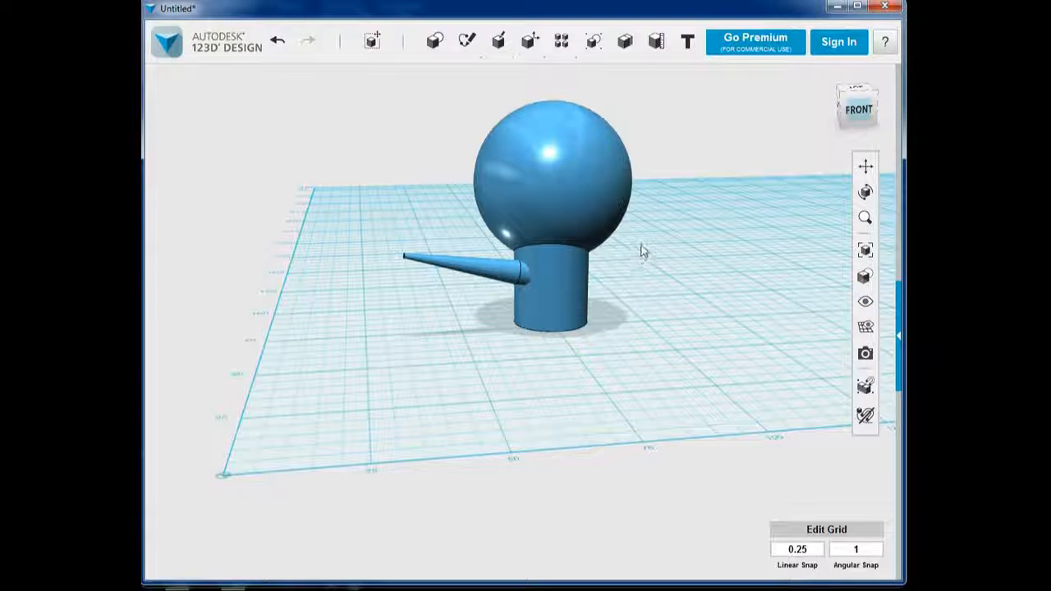
Place a 20 mm cube on the grid away from the model and delete it.
mouse_move(433, 39)
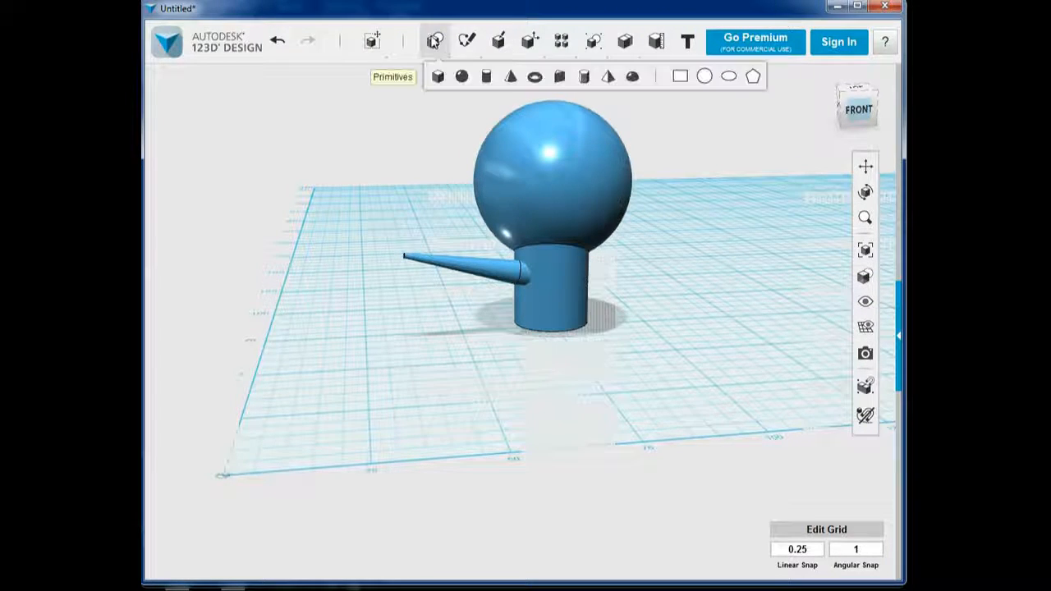
click(436, 77)
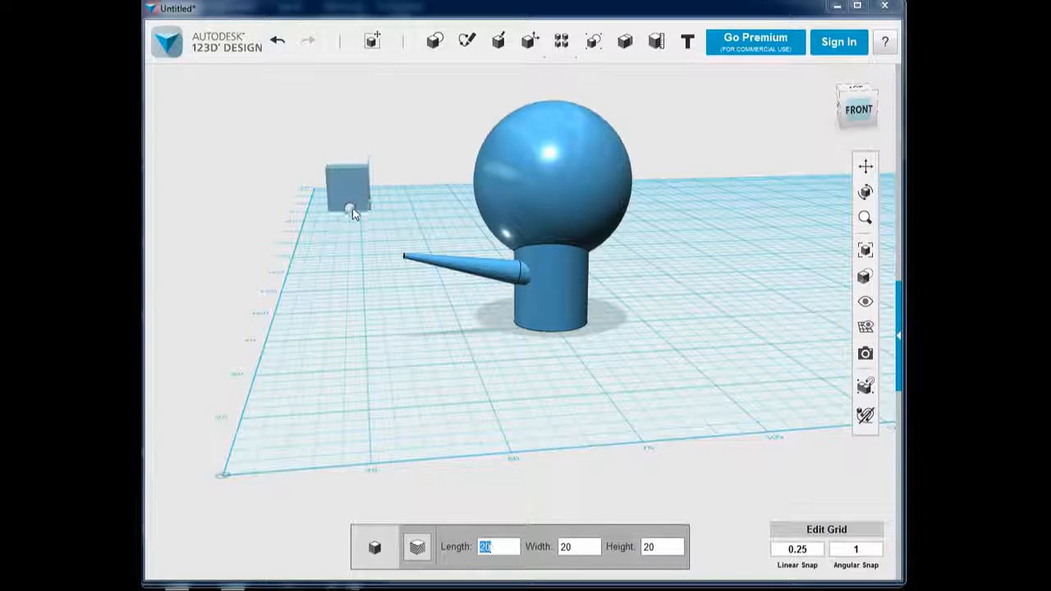
click(349, 212)
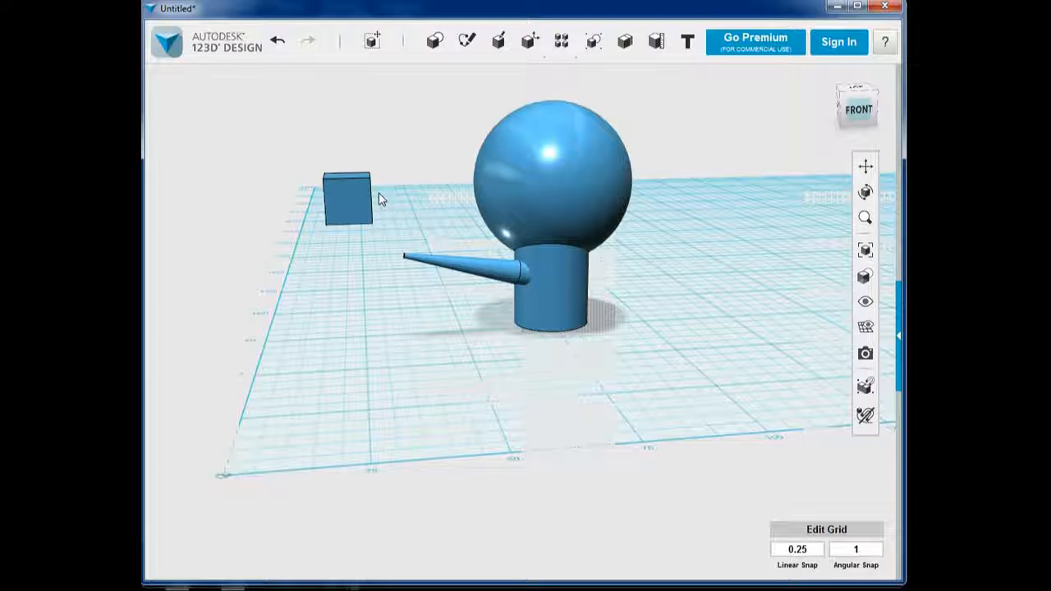
click(361, 199)
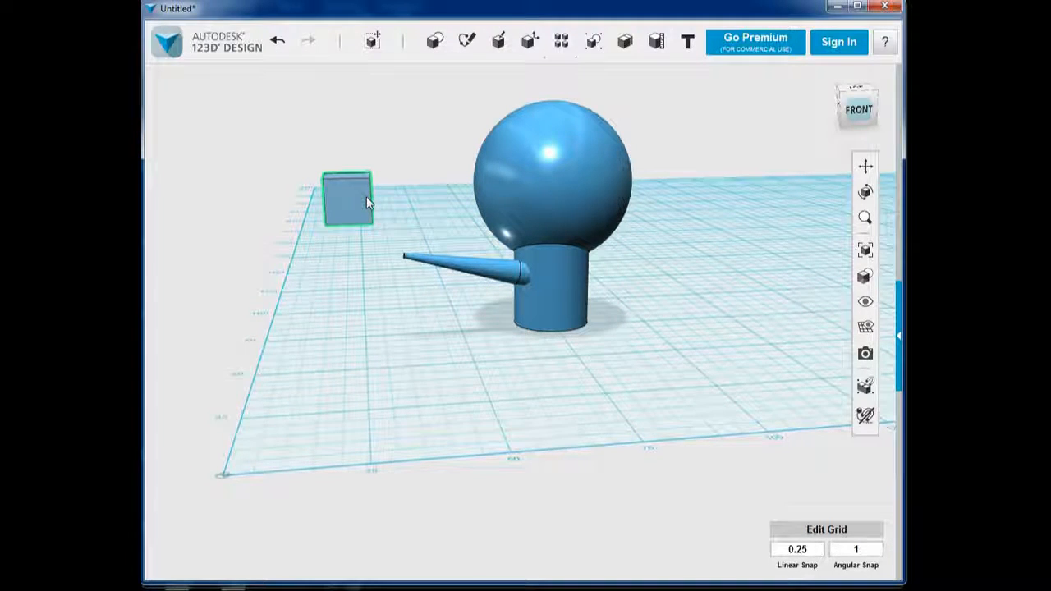
key(Delete)
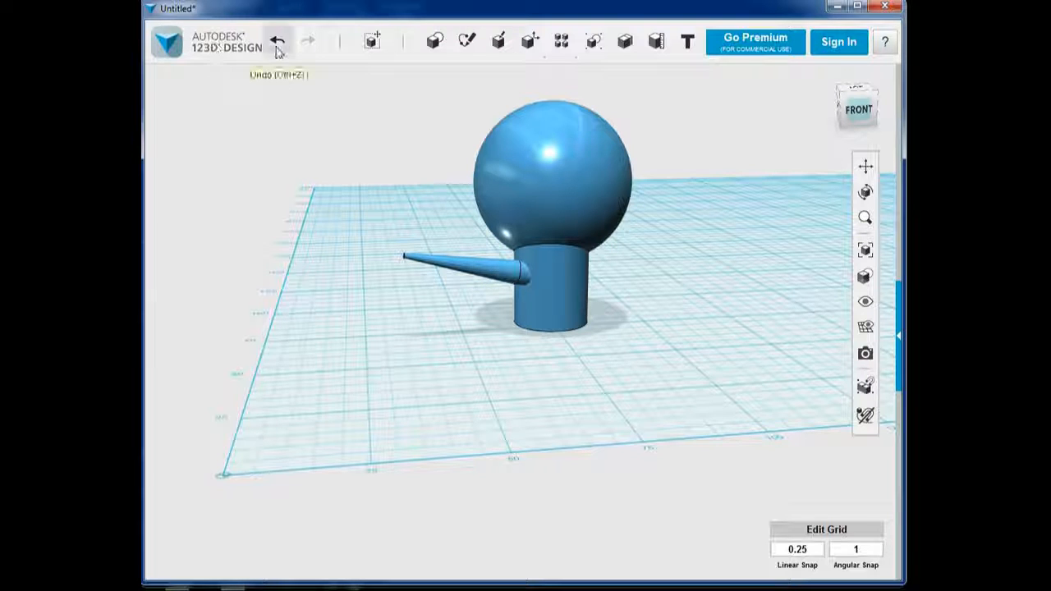
Export the model as STL with Fine mesh tessellation and Combine Objects enabled.
click(225, 42)
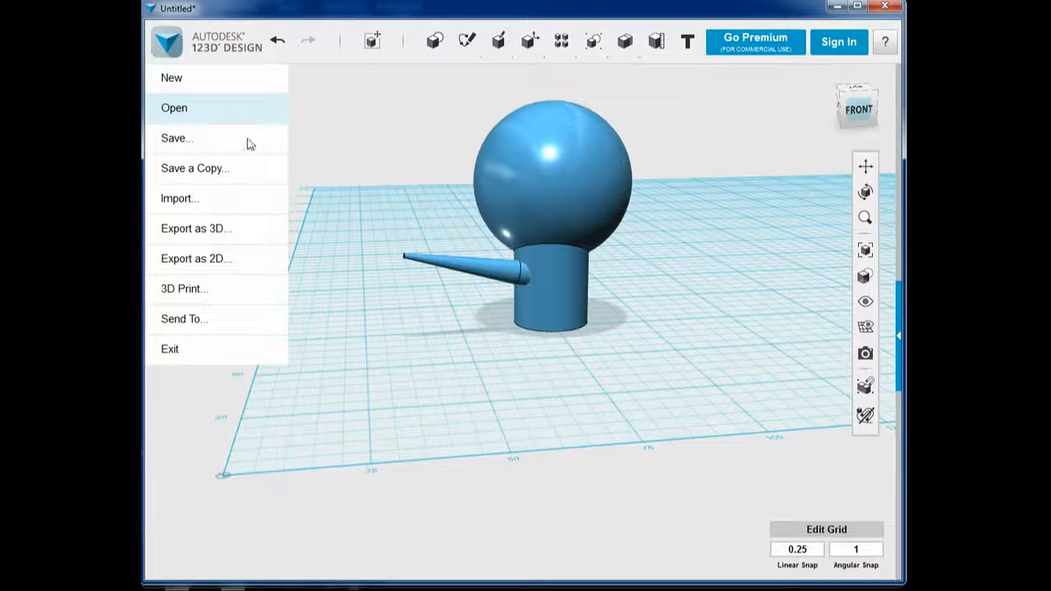
mouse_move(216, 235)
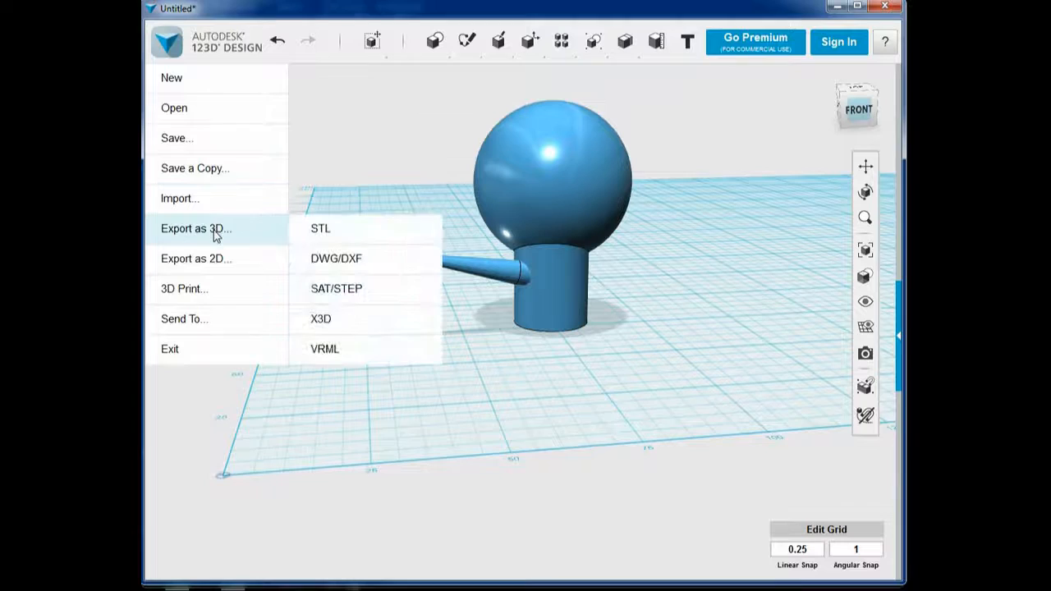
click(324, 232)
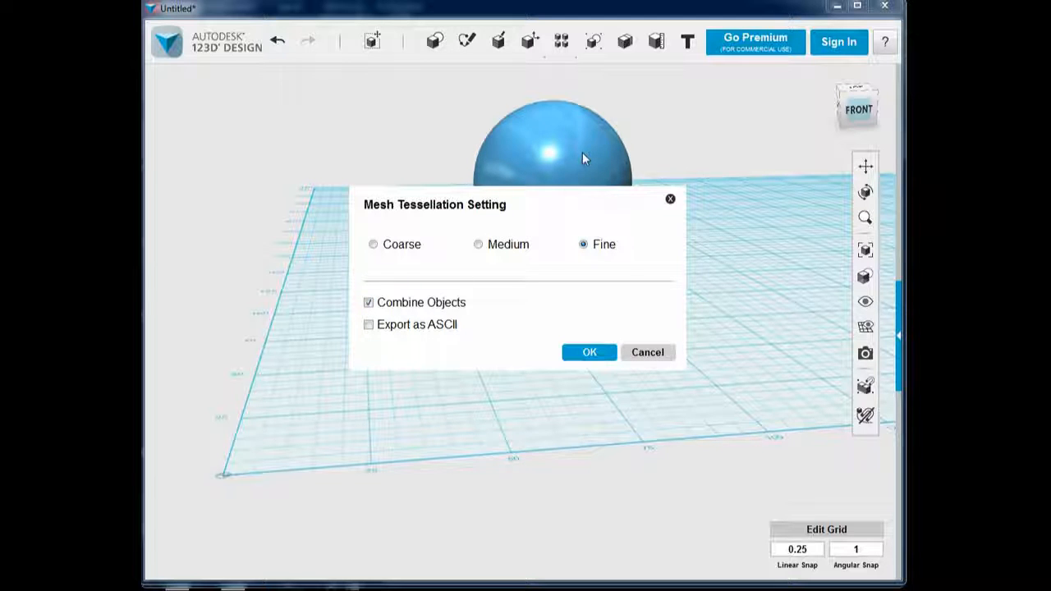
click(589, 354)
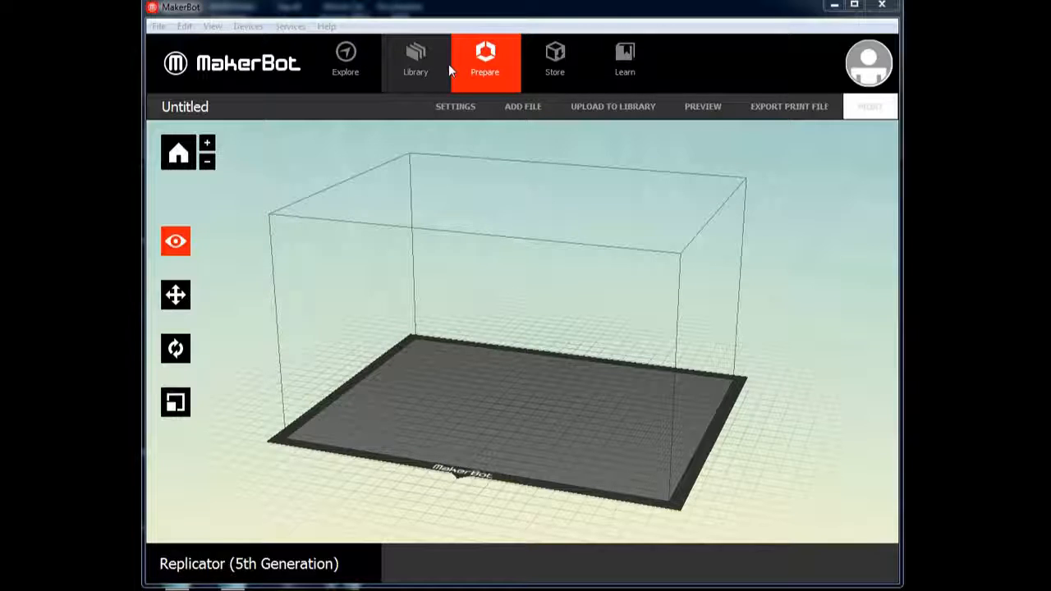
Switch to MakerBot and add tree.stl from the Desktop to the build plate.
click(483, 183)
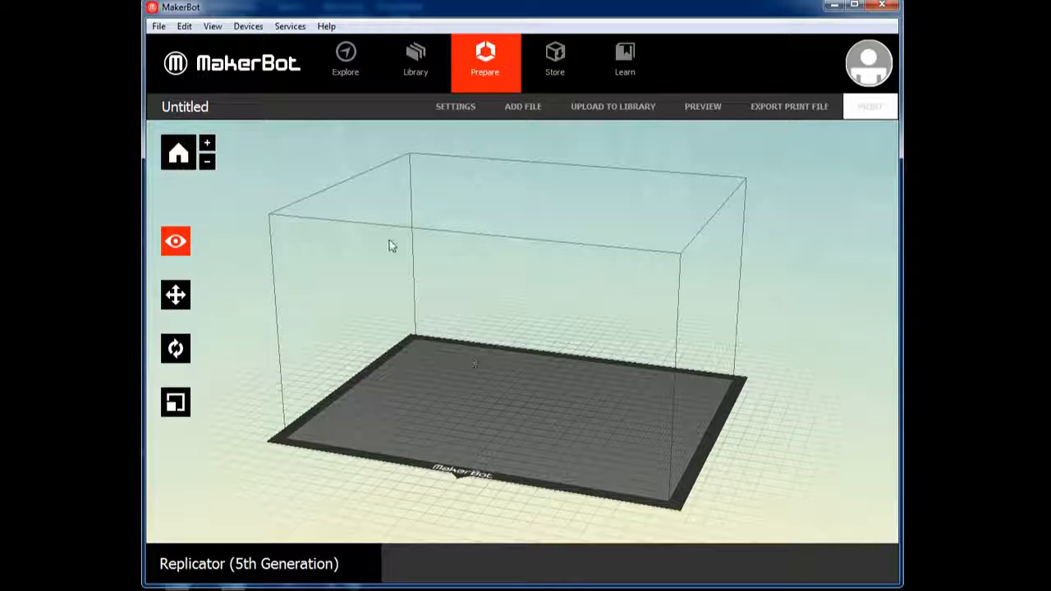
click(157, 27)
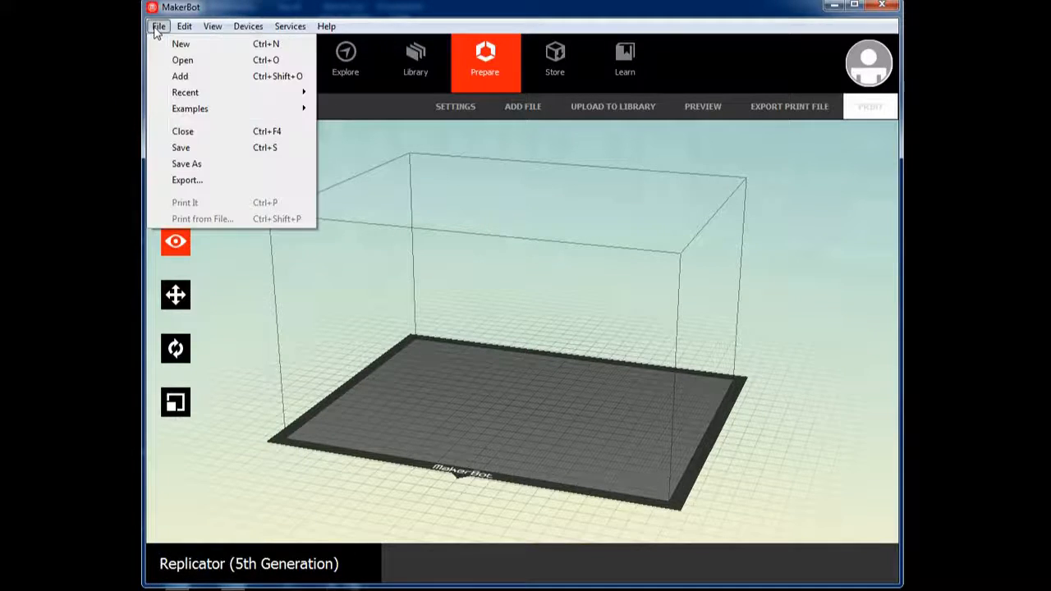
click(181, 74)
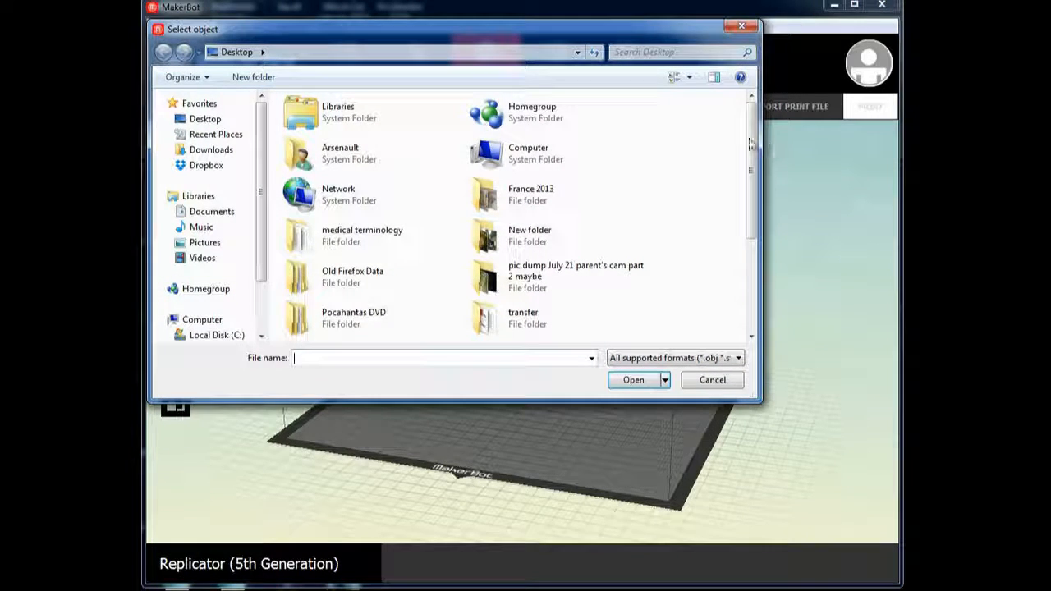
drag(747, 137, 735, 292)
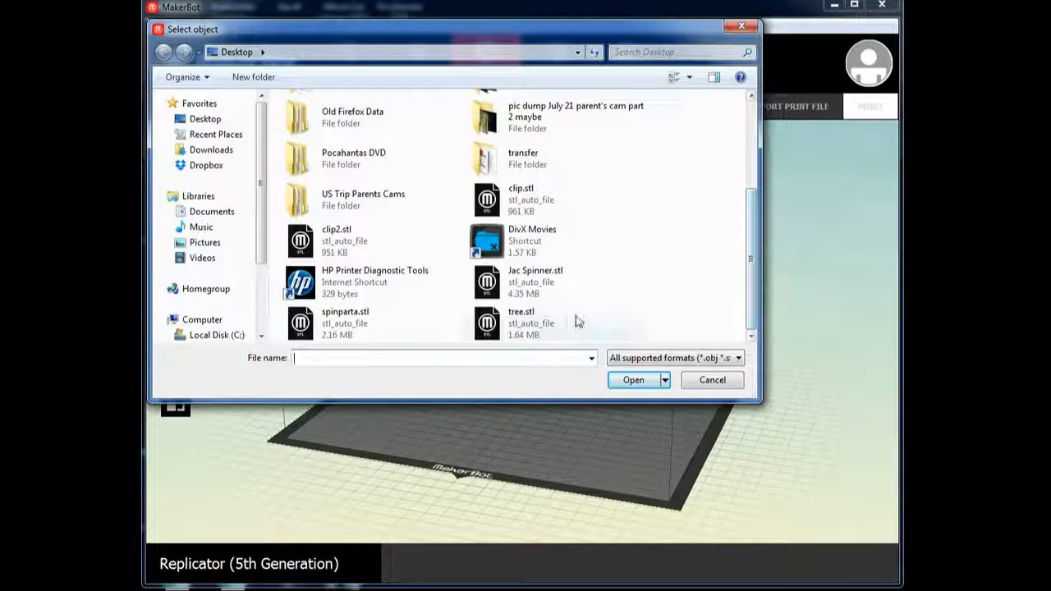
click(542, 322)
click(634, 380)
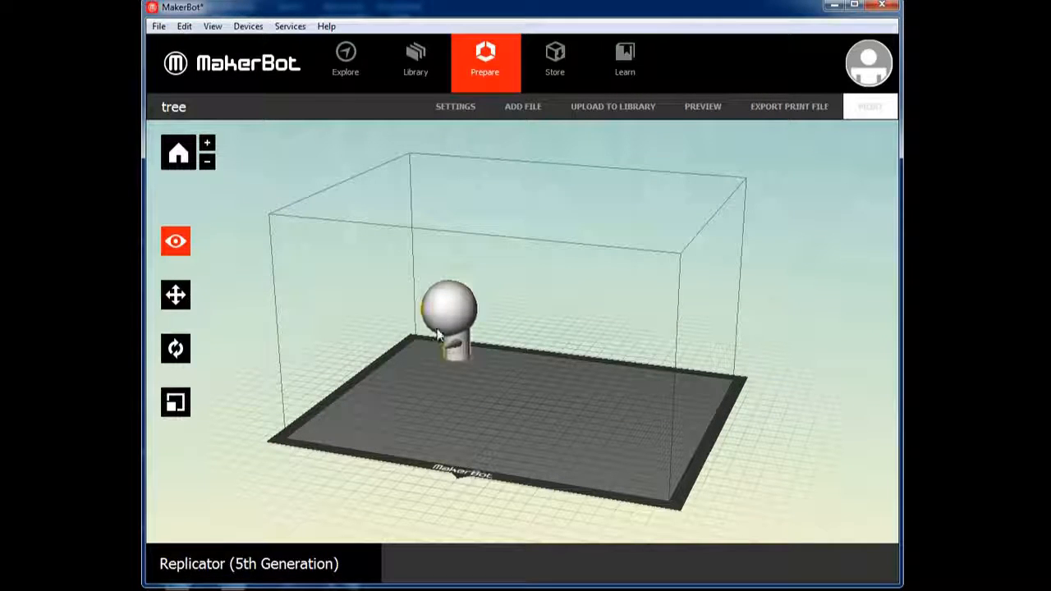
Move the tree freehand across the build plate and centre it at 0 mm on all axes.
click(175, 296)
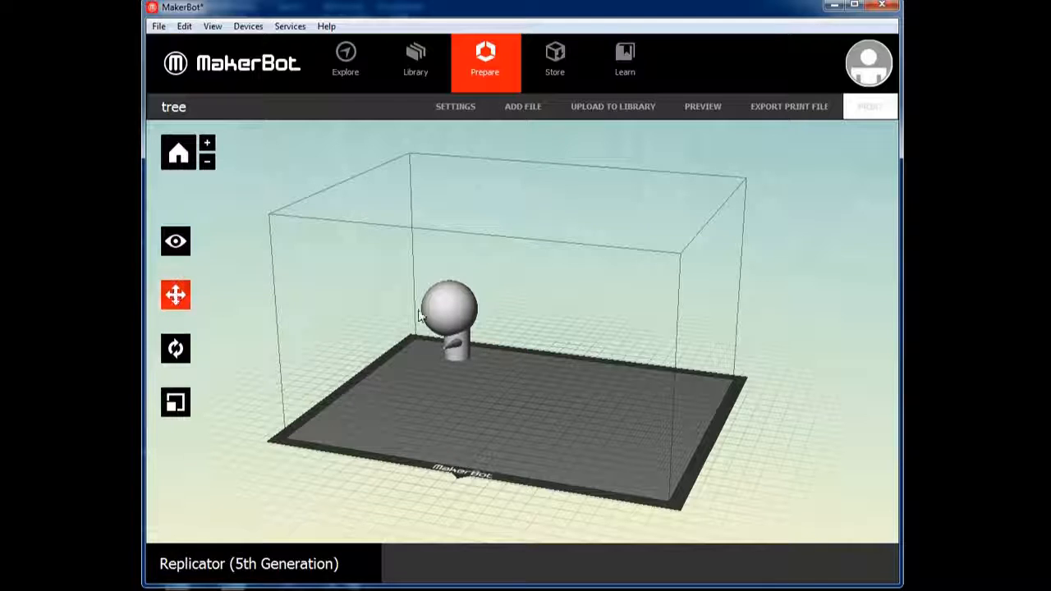
drag(448, 345, 498, 475)
drag(515, 372, 493, 410)
click(175, 297)
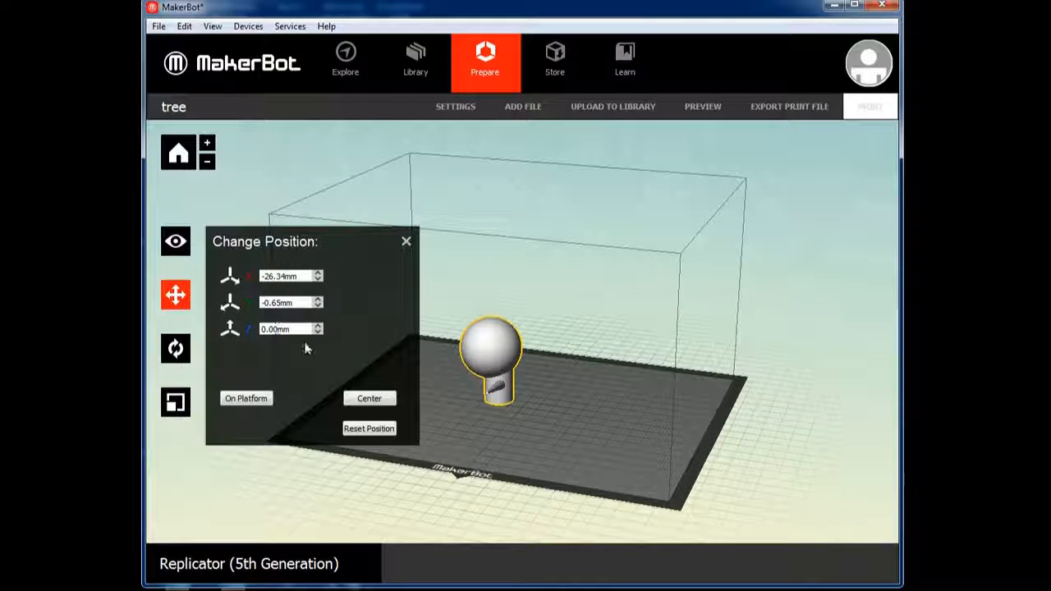
click(371, 400)
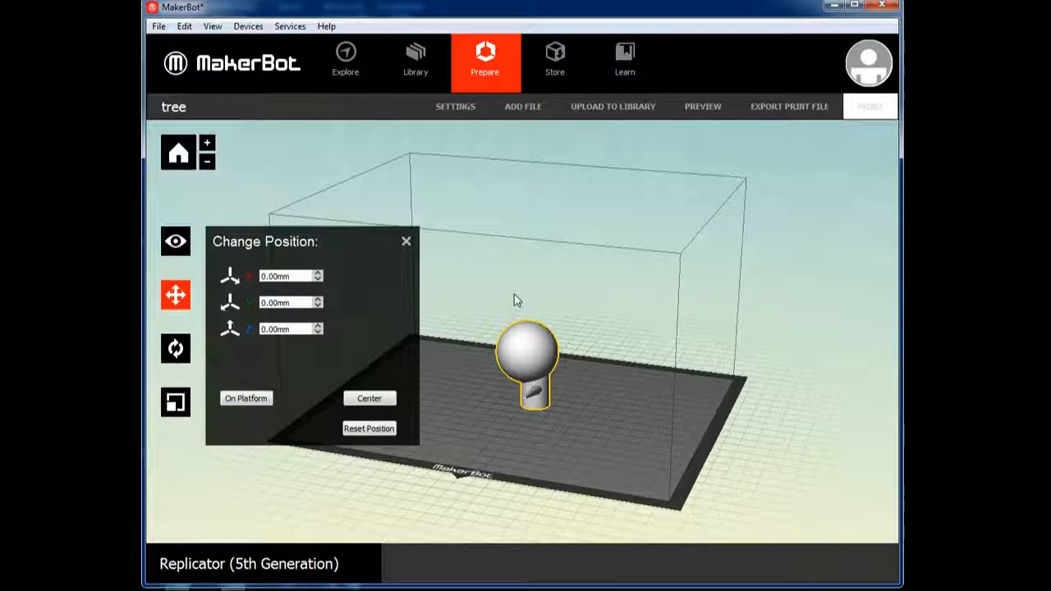
click(406, 243)
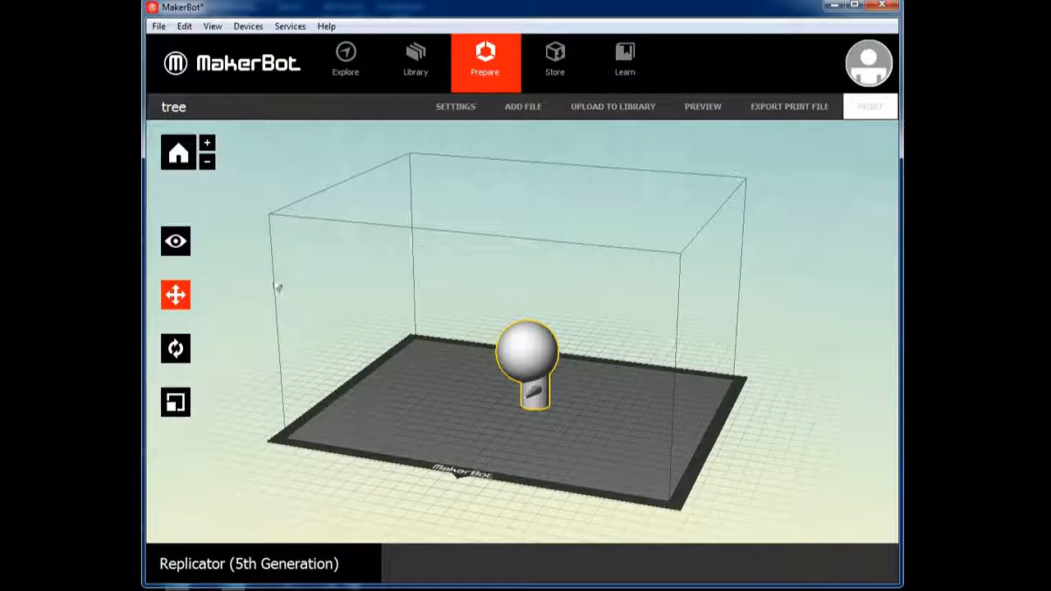
Rotate the tree freehand about its vertical axis so the spike points sideways along the build plate.
click(176, 242)
drag(645, 352, 562, 467)
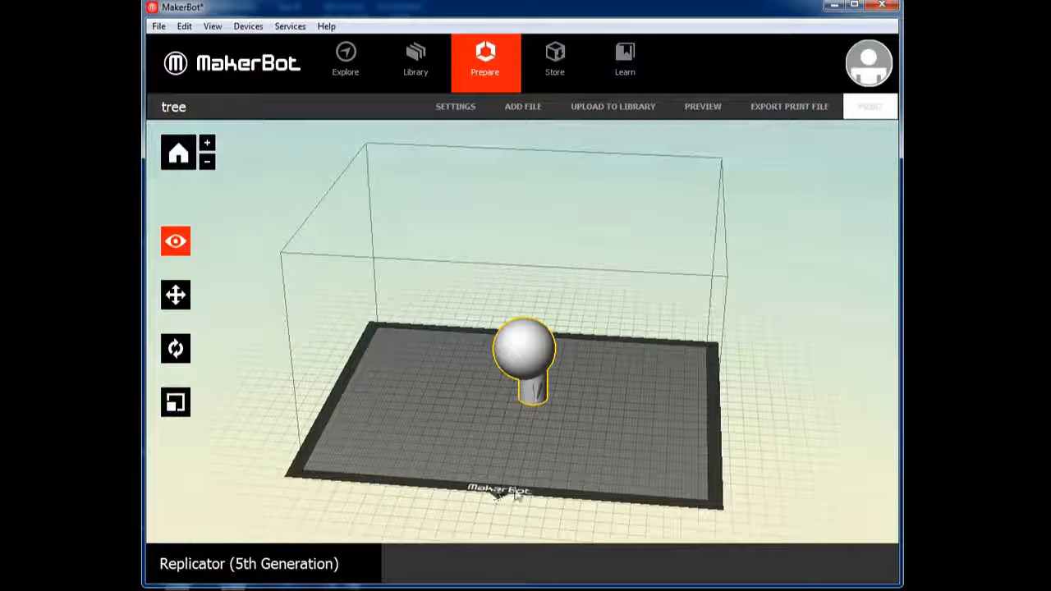
click(175, 350)
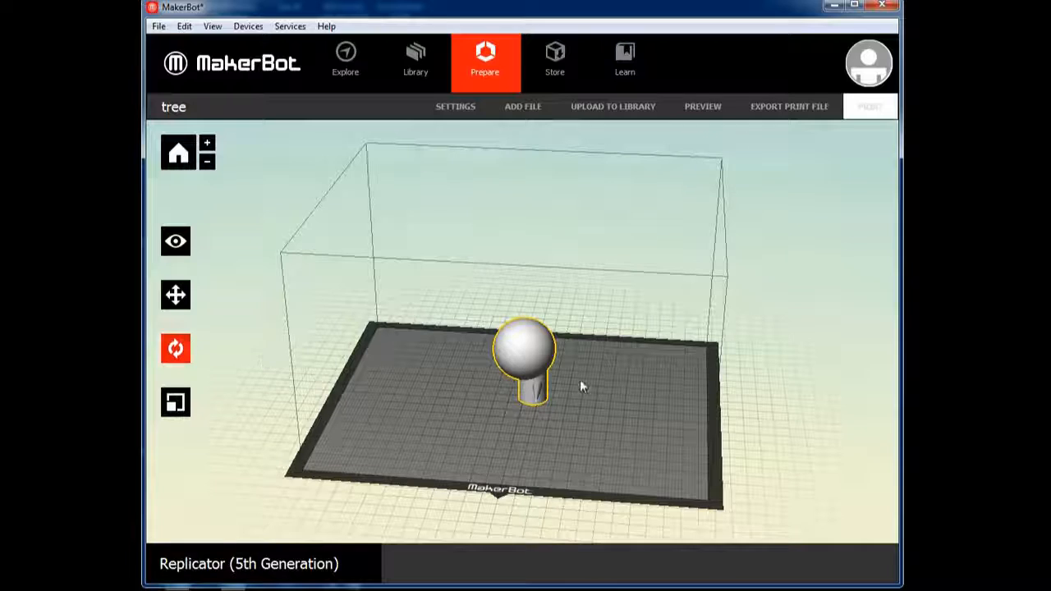
drag(537, 383, 421, 375)
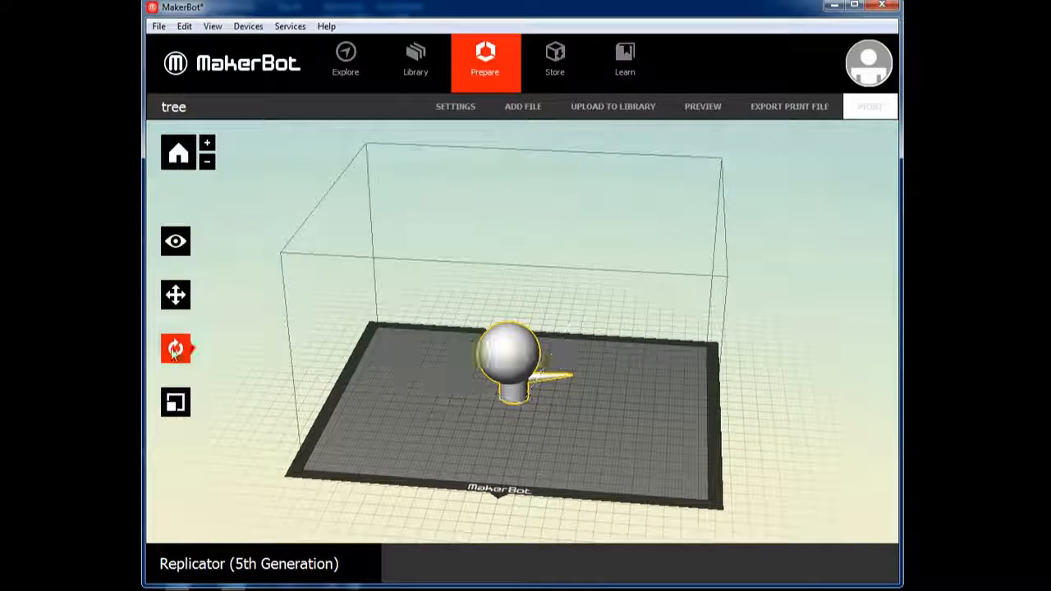
Try 90-degree rotations of the tree about X, Y and Z, ending upright with the spike pointing sideways.
click(174, 350)
click(276, 277)
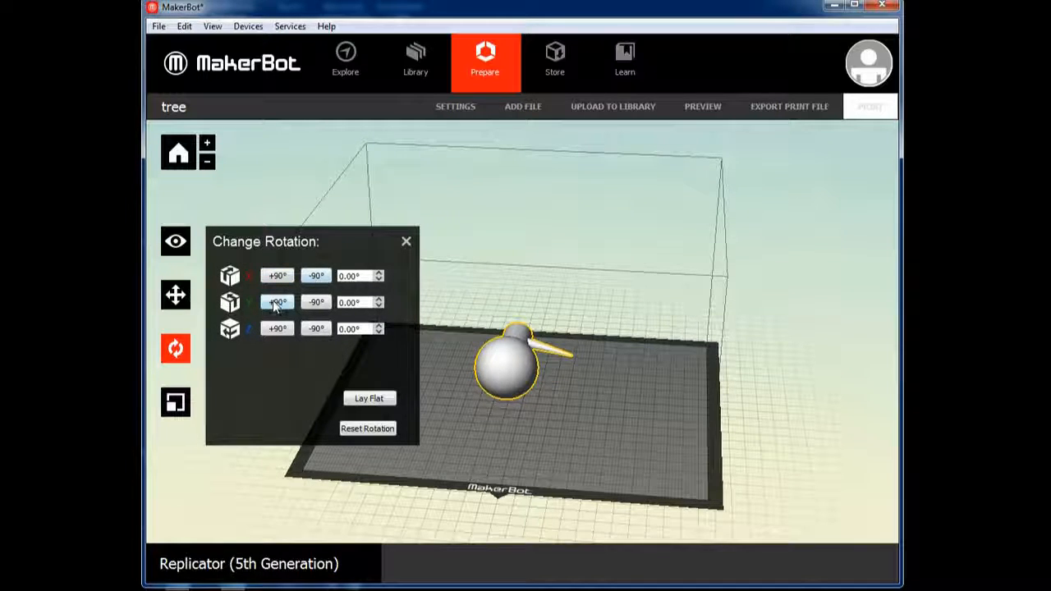
click(275, 302)
click(275, 302)
click(275, 302)
click(315, 302)
click(315, 328)
click(276, 328)
click(275, 302)
click(275, 277)
click(310, 277)
click(310, 277)
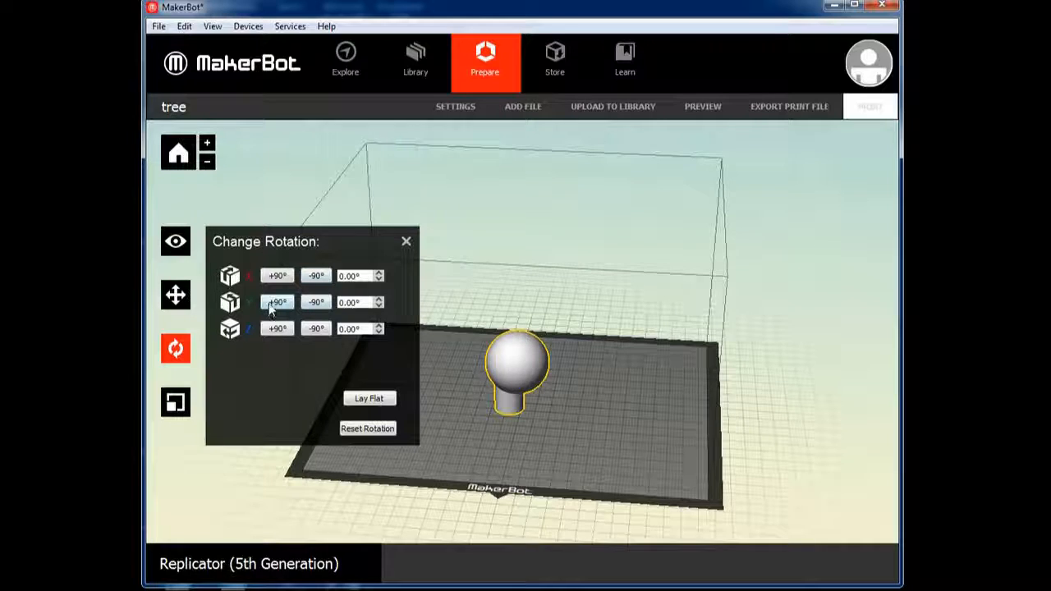
click(276, 303)
click(317, 302)
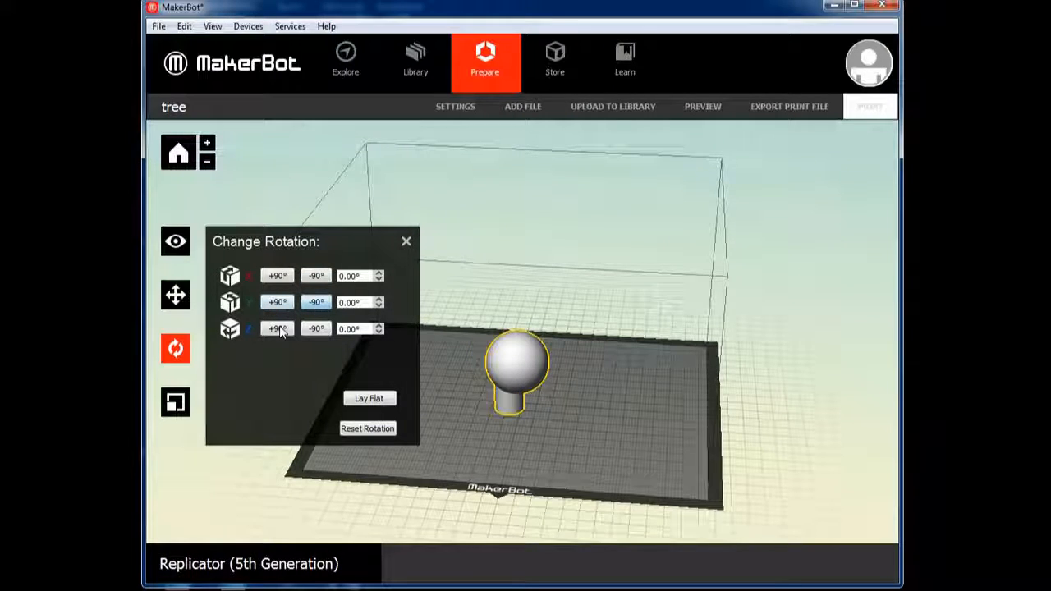
click(276, 328)
click(273, 328)
click(272, 328)
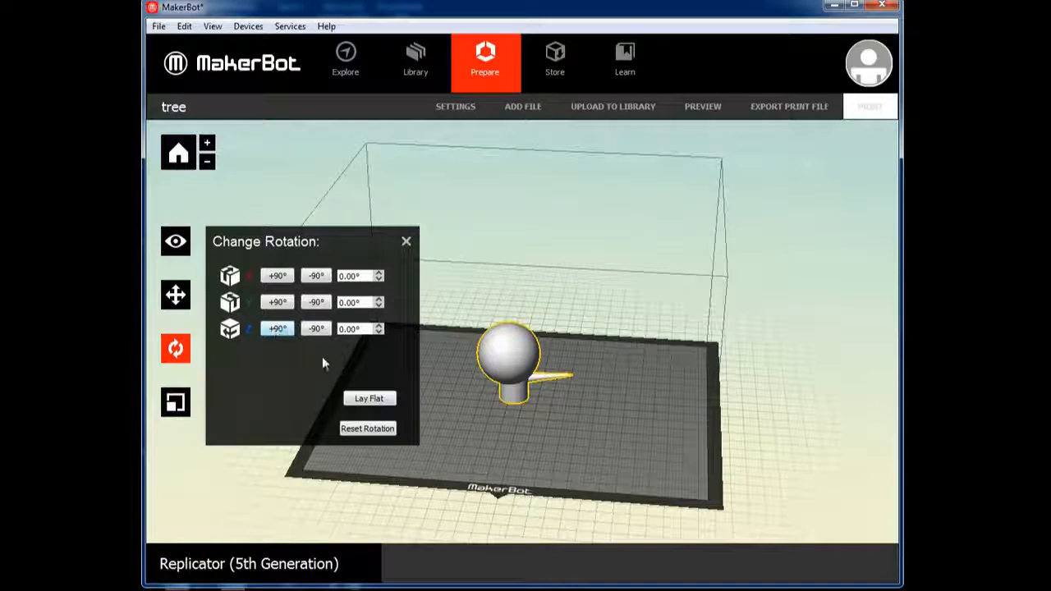
click(405, 240)
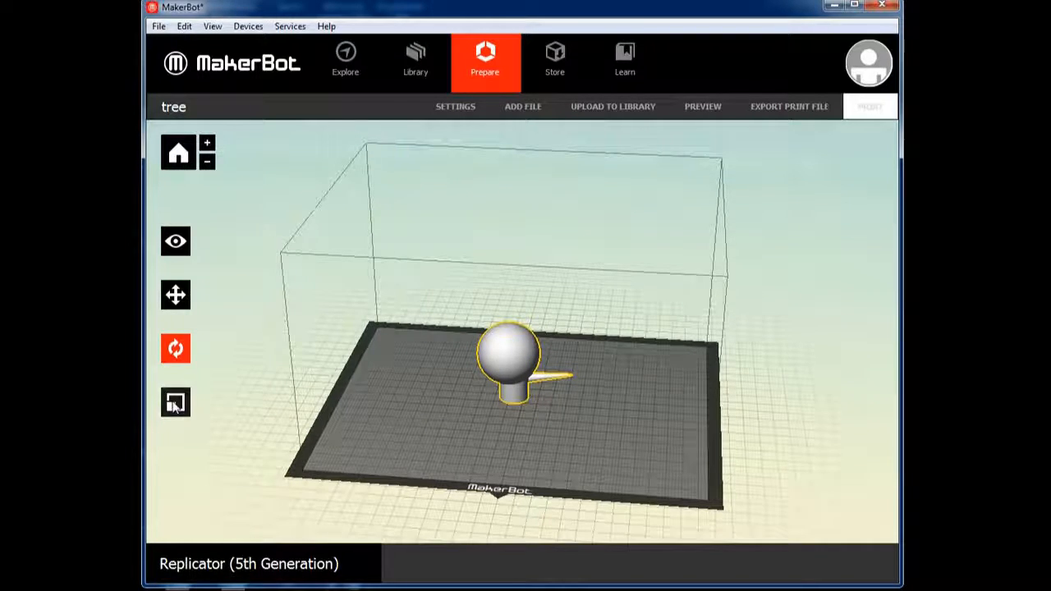
Scale the tree up to about double size, shrink it back to roughly its imported size, and deselect it.
click(175, 402)
drag(515, 349, 486, 343)
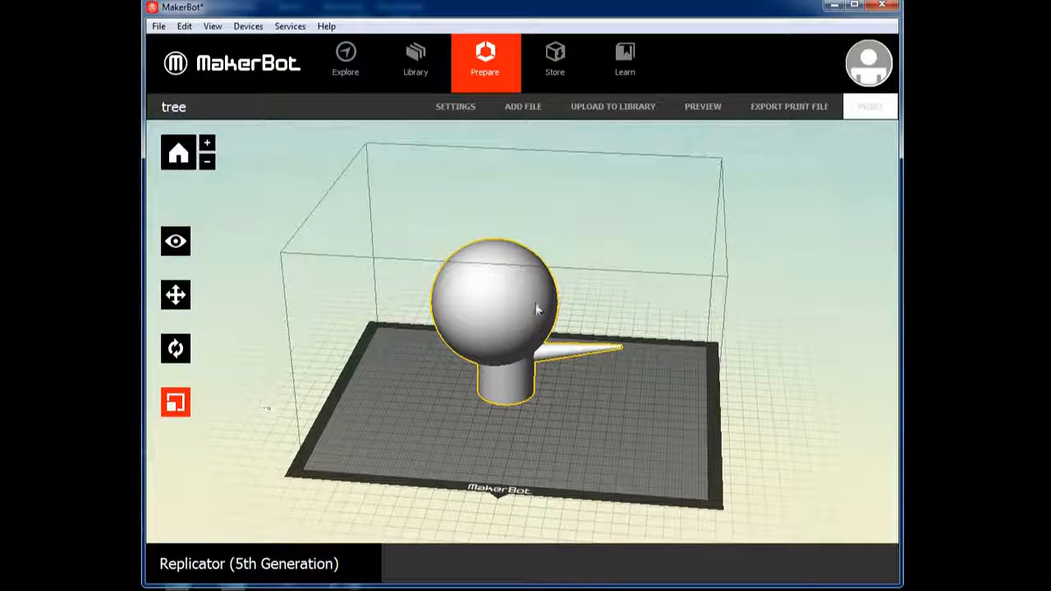
drag(527, 275, 478, 319)
mouse_move(552, 294)
mouse_down()
mouse_move(499, 330)
mouse_move(517, 344)
mouse_move(566, 307)
mouse_up()
click(602, 352)
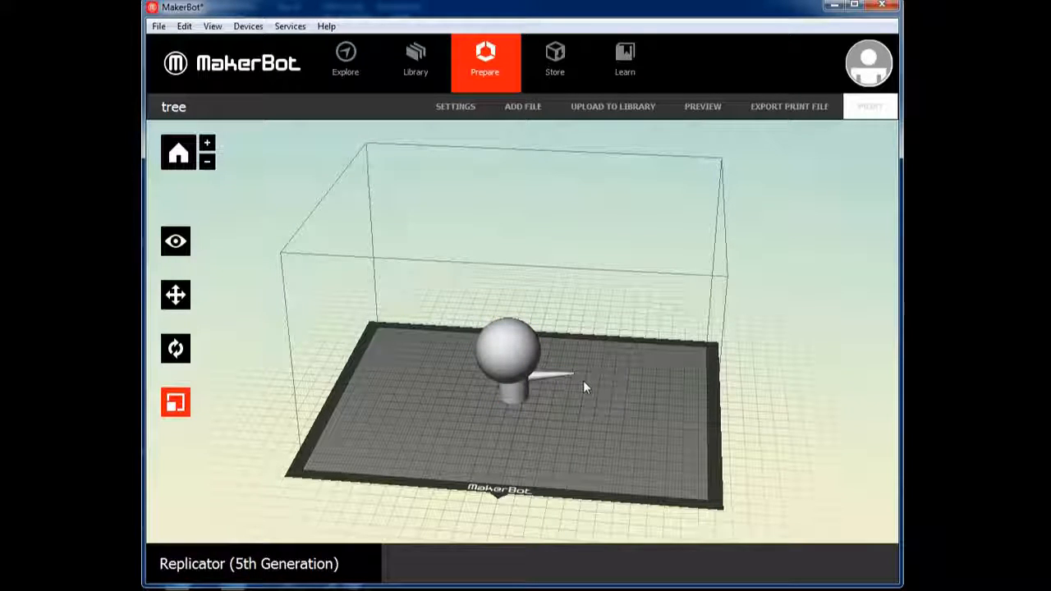
Open the print settings and turn Raft and Support off and back on.
click(456, 110)
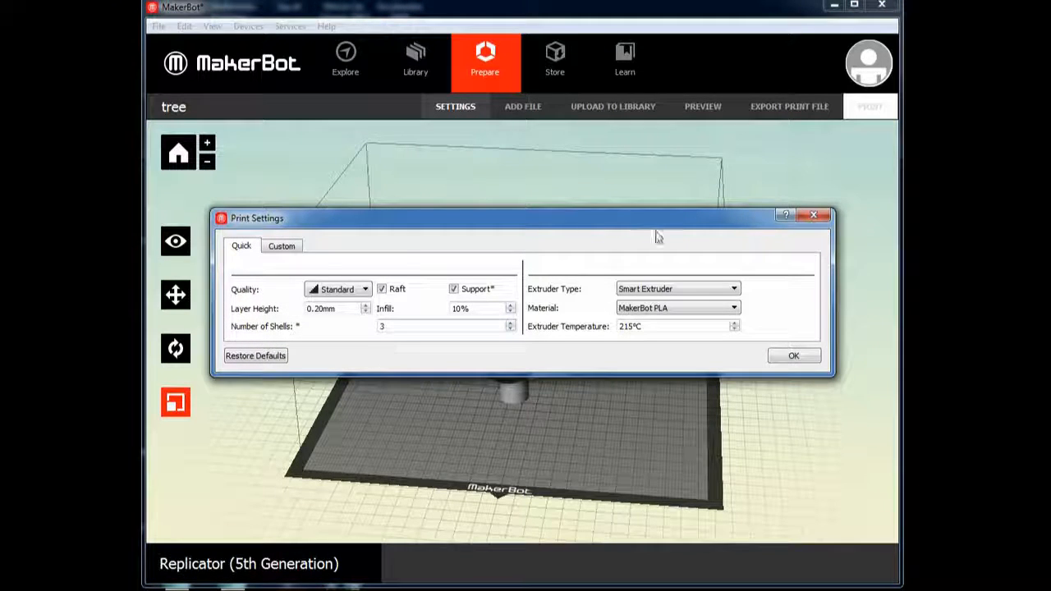
click(381, 290)
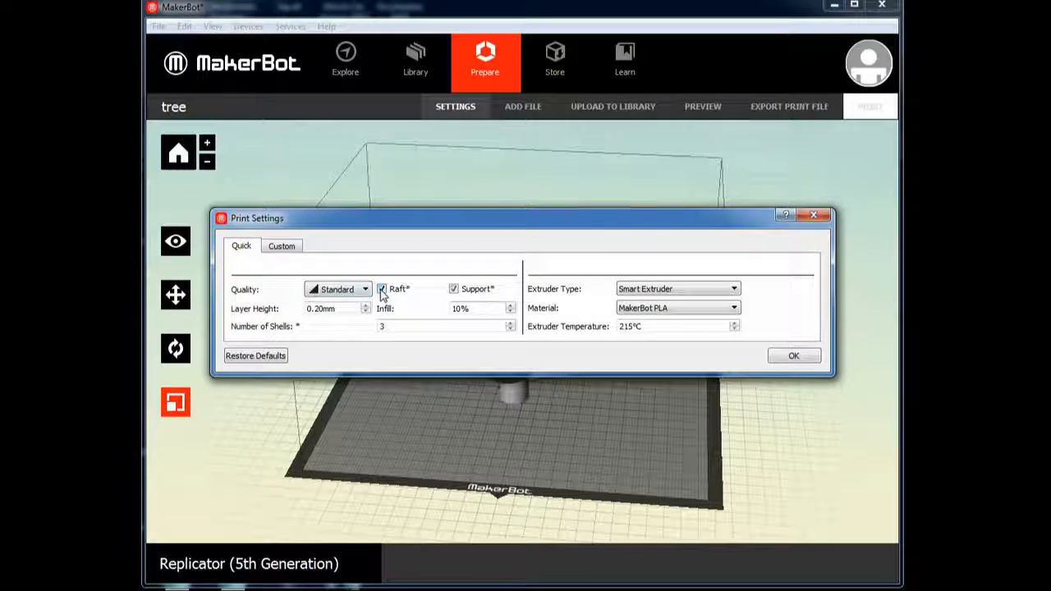
click(454, 289)
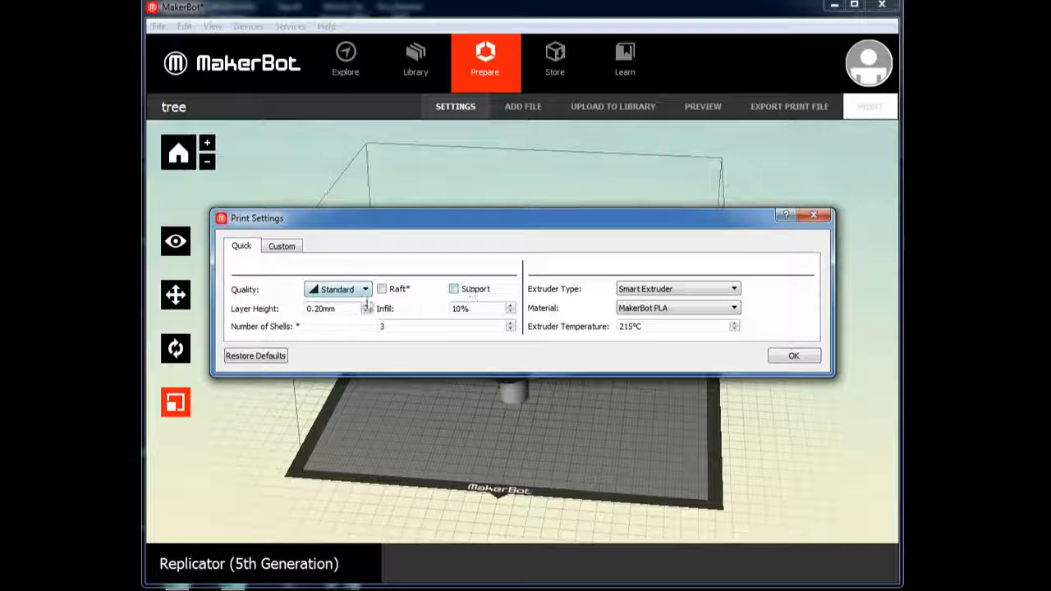
click(381, 289)
click(454, 290)
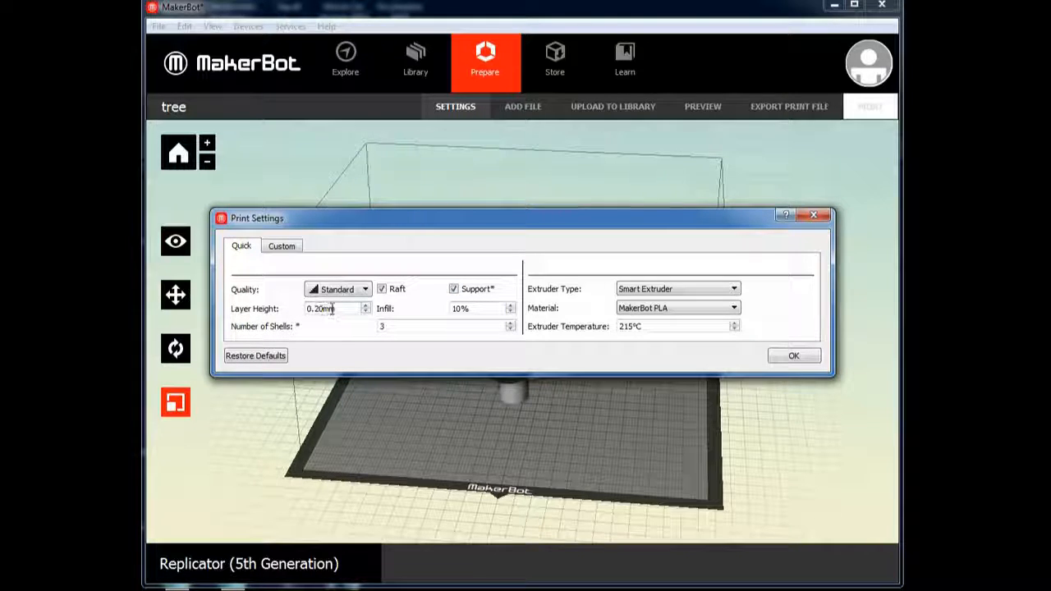
Set the print layer height to 0.30 mm.
drag(332, 308, 306, 309)
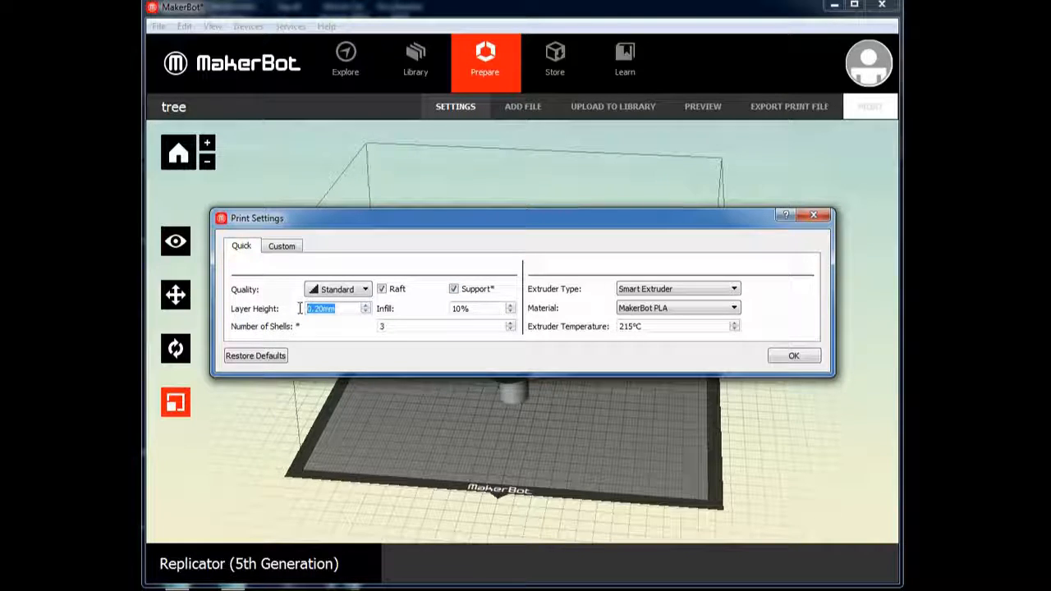
click(365, 313)
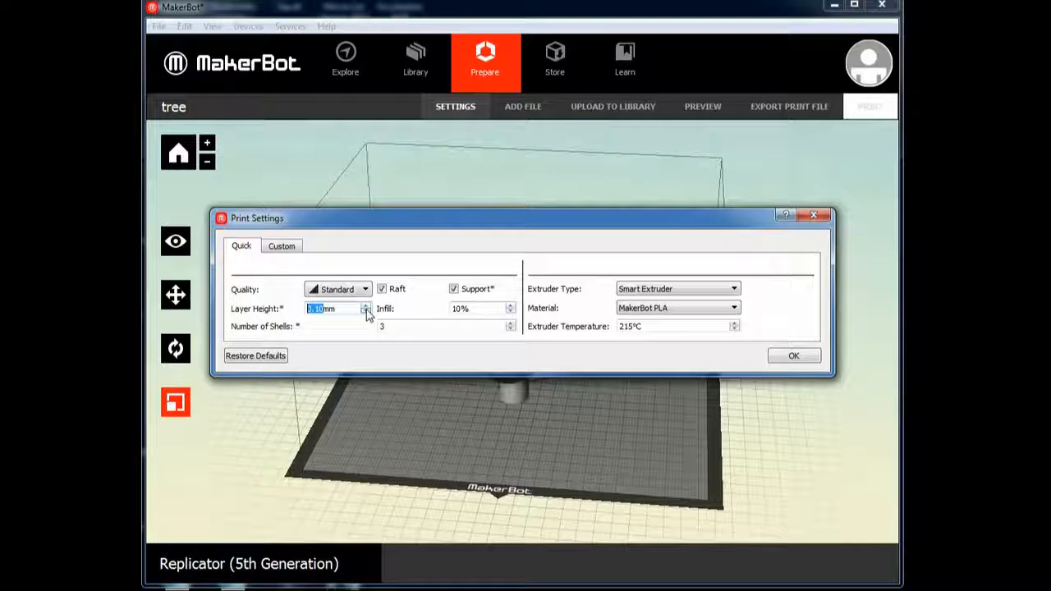
click(366, 305)
click(366, 305)
click(366, 305)
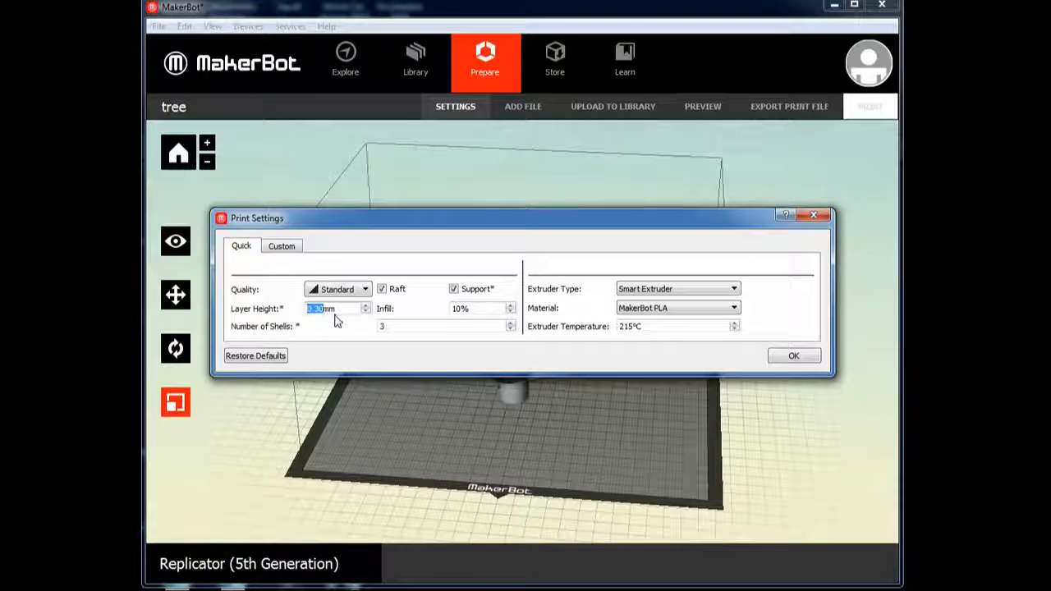
Set the number of shells to 2 and accept the print settings.
click(510, 330)
drag(596, 421, 598, 447)
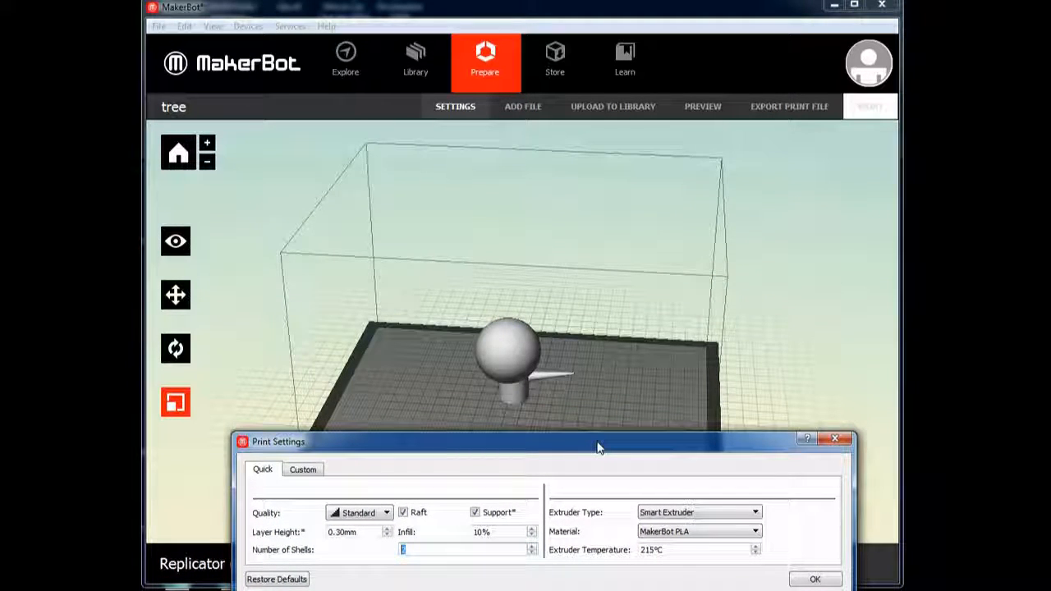
drag(598, 447, 656, 119)
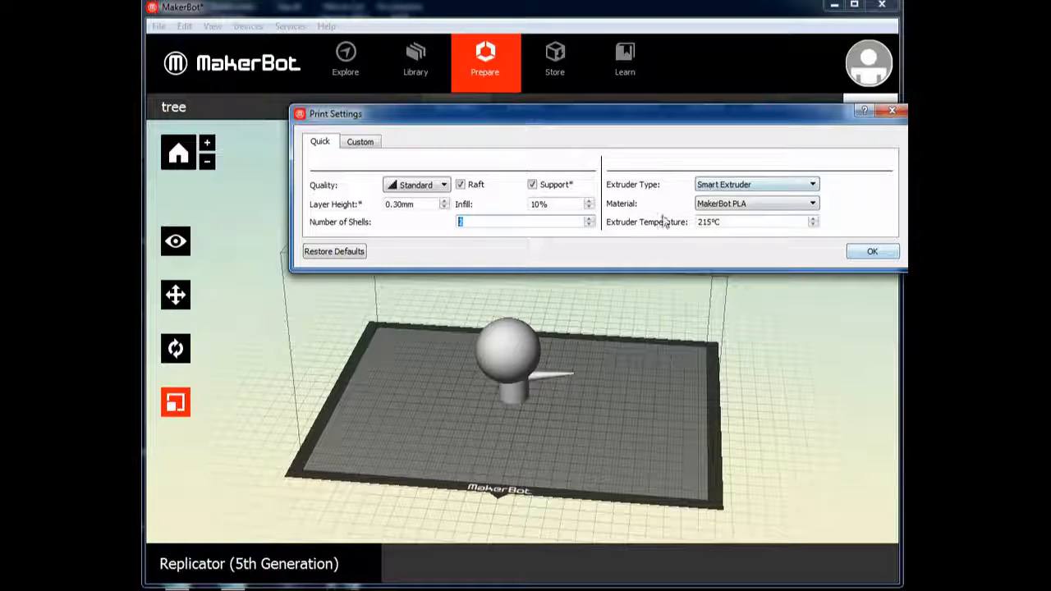
click(870, 253)
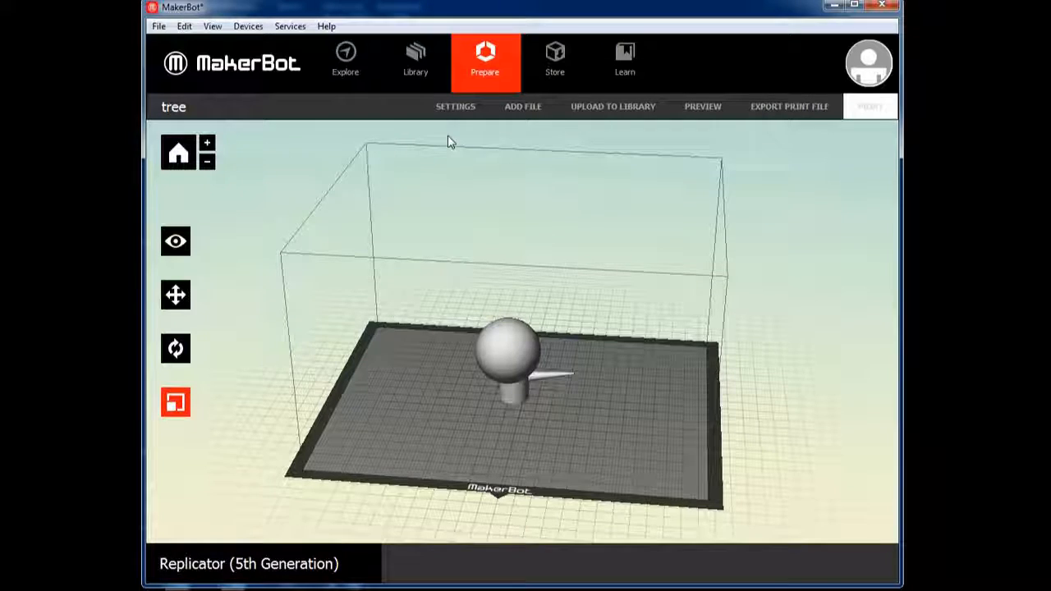
Choose Replicator (5th Generation) as the type of device.
click(247, 27)
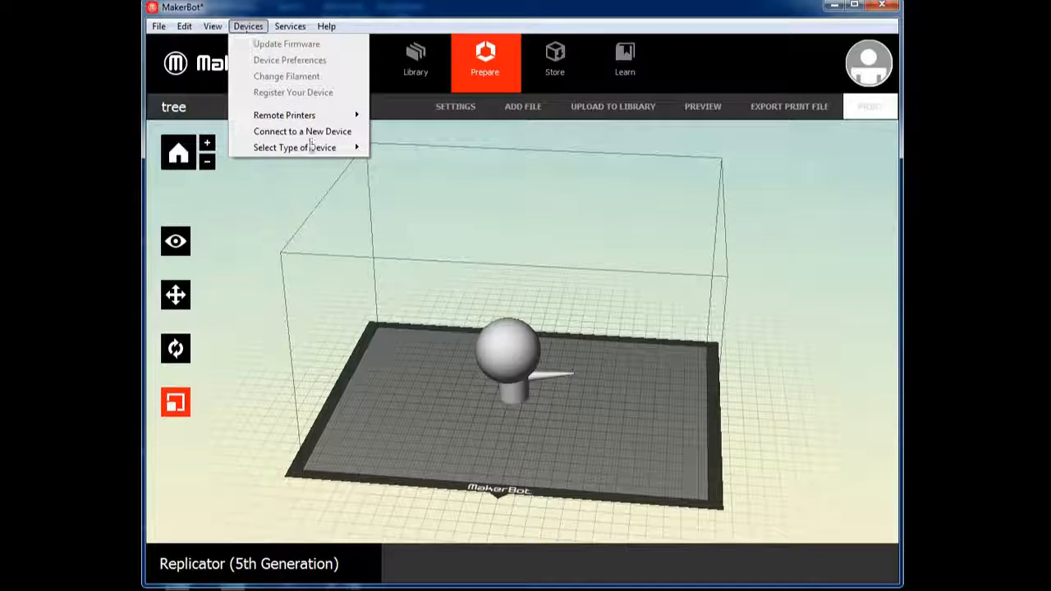
mouse_move(317, 152)
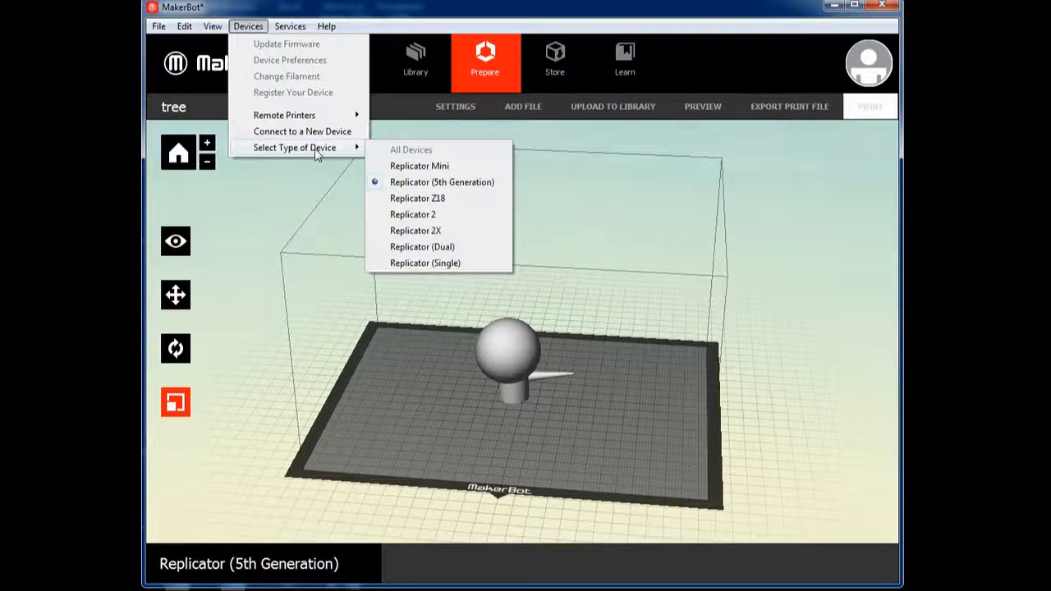
click(427, 188)
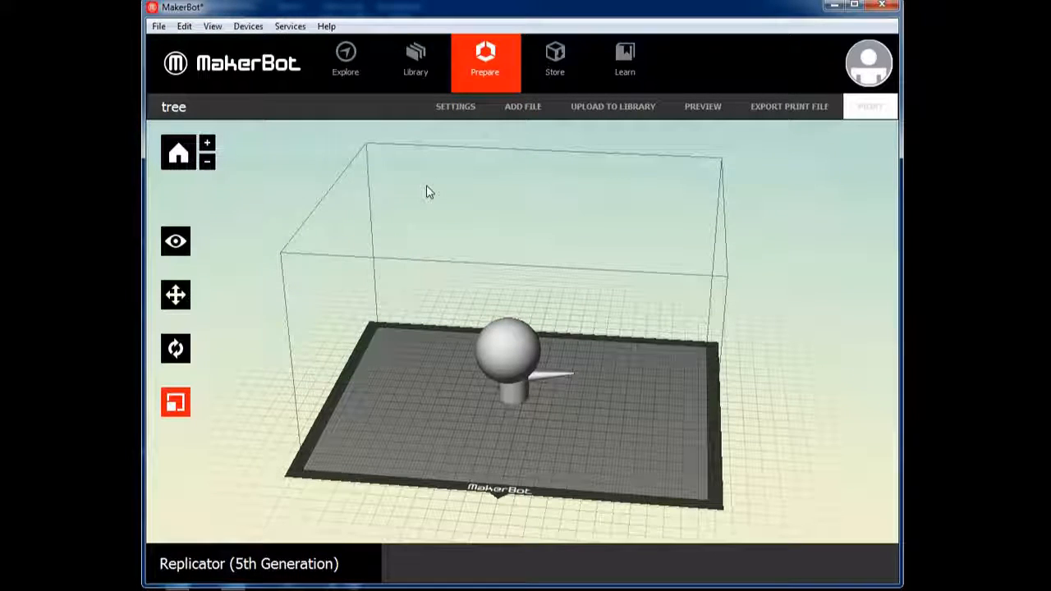
Open the print preview and examine the sliced tree, its supports and raft from several angles and up close.
click(698, 108)
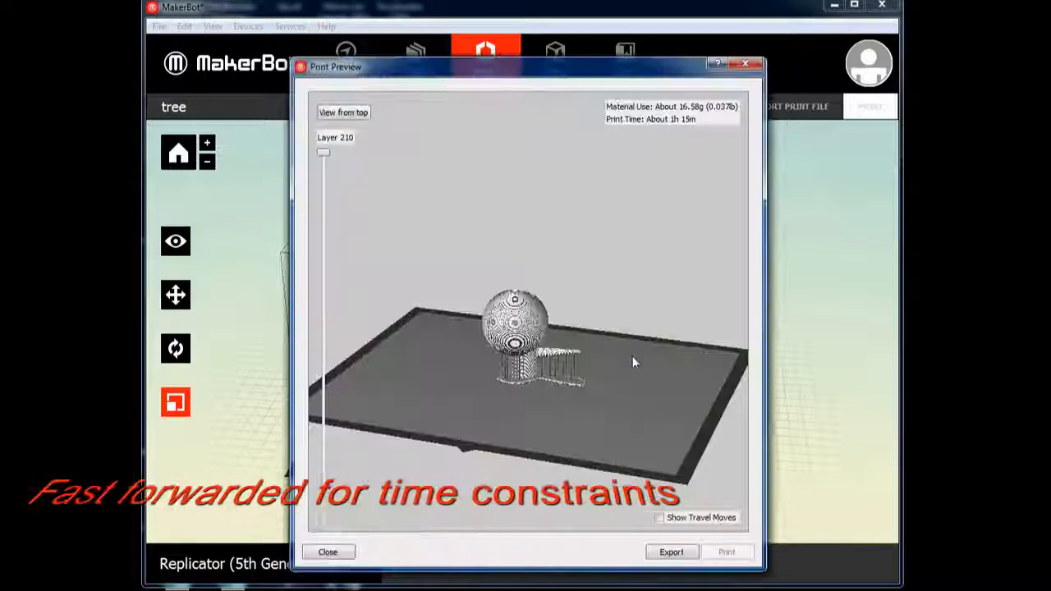
drag(617, 375, 567, 370)
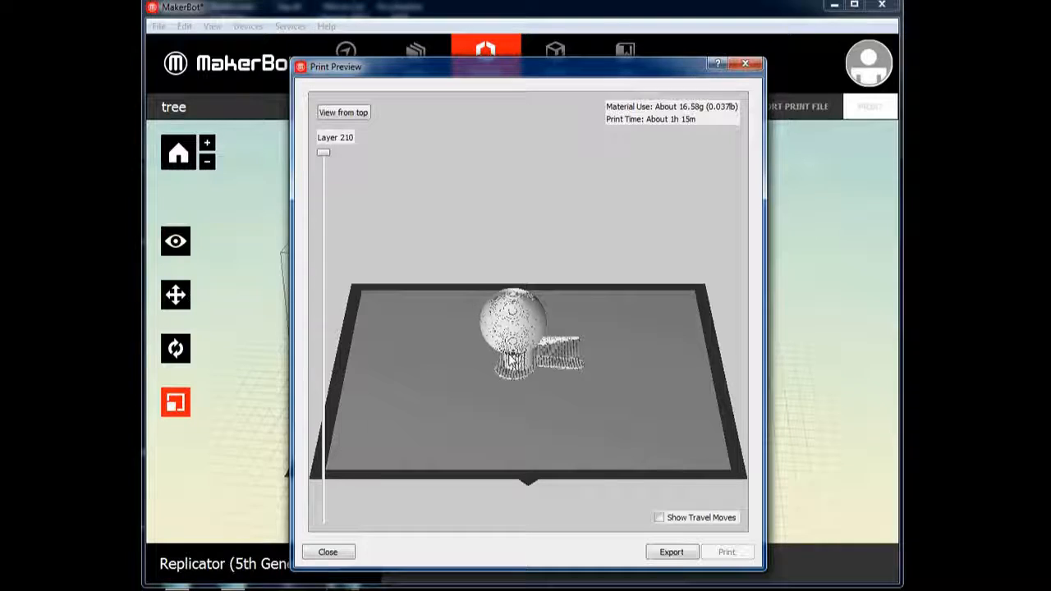
drag(580, 376, 659, 392)
scroll(599, 377, up, 5)
scroll(659, 392, up, 2)
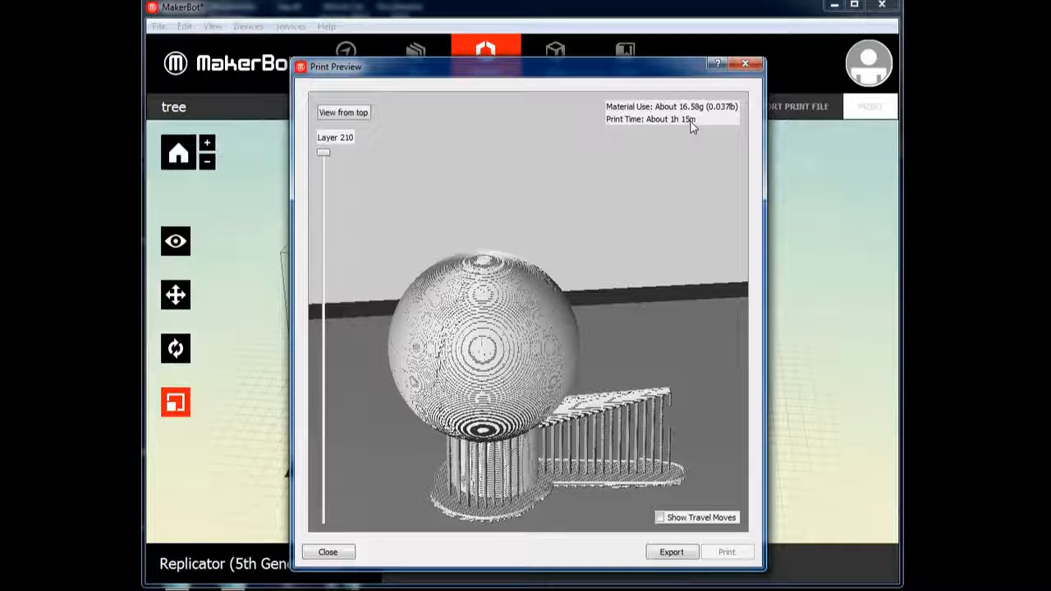
Inspect the sphere's internal infill by lowering the preview to layer 154, return to layer 210, and close the preview.
drag(472, 158, 479, 227)
drag(324, 153, 331, 252)
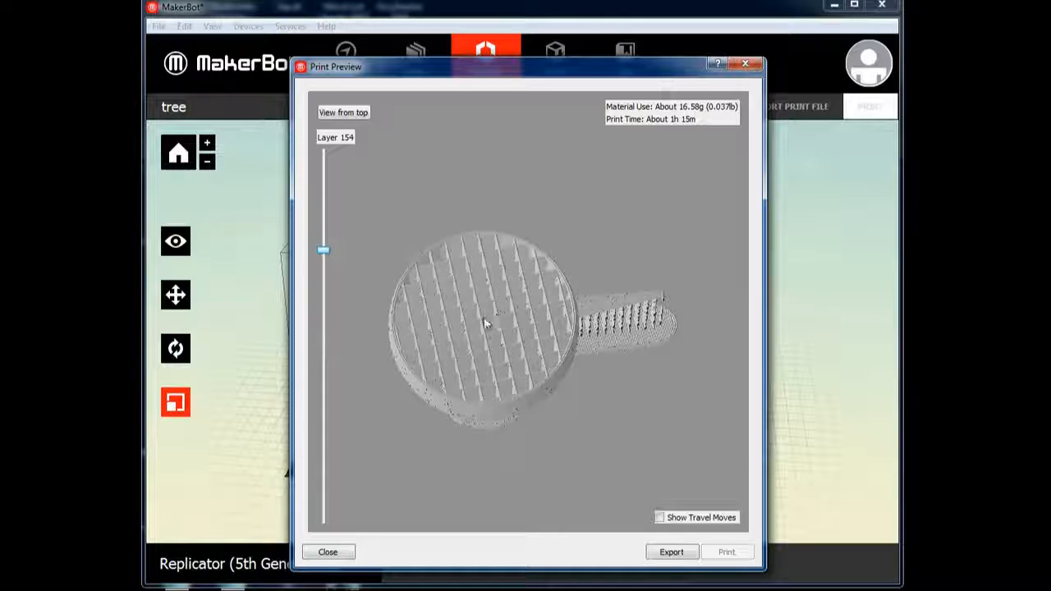
drag(648, 269, 492, 300)
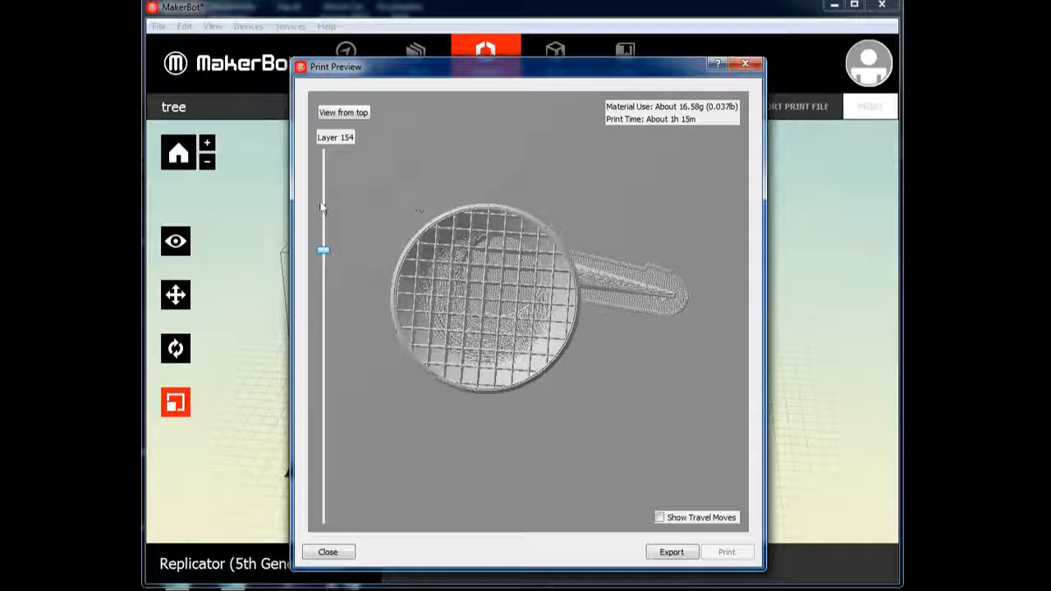
drag(322, 252, 322, 153)
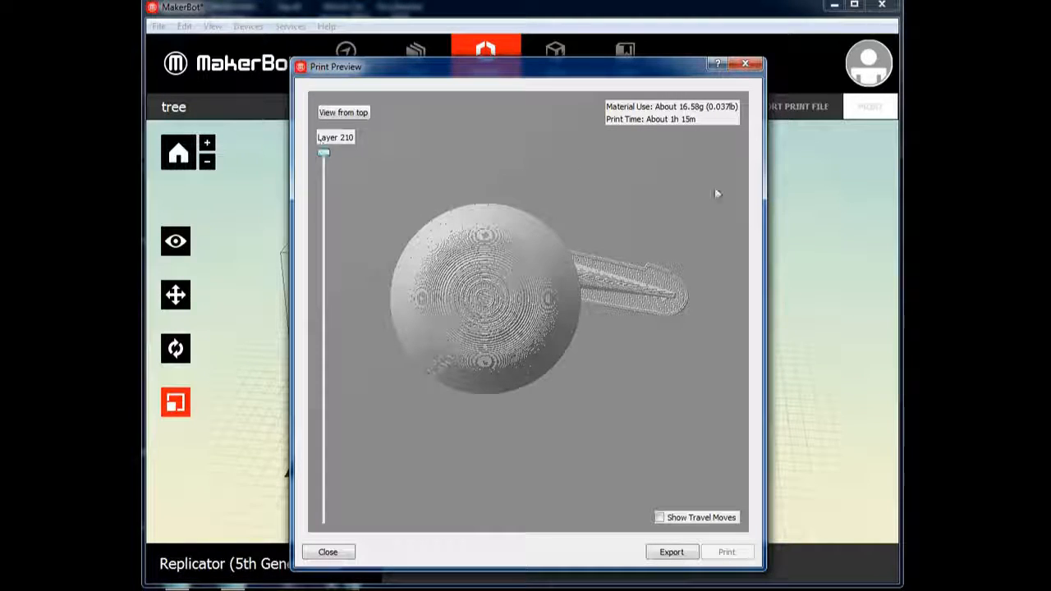
drag(689, 225, 650, 212)
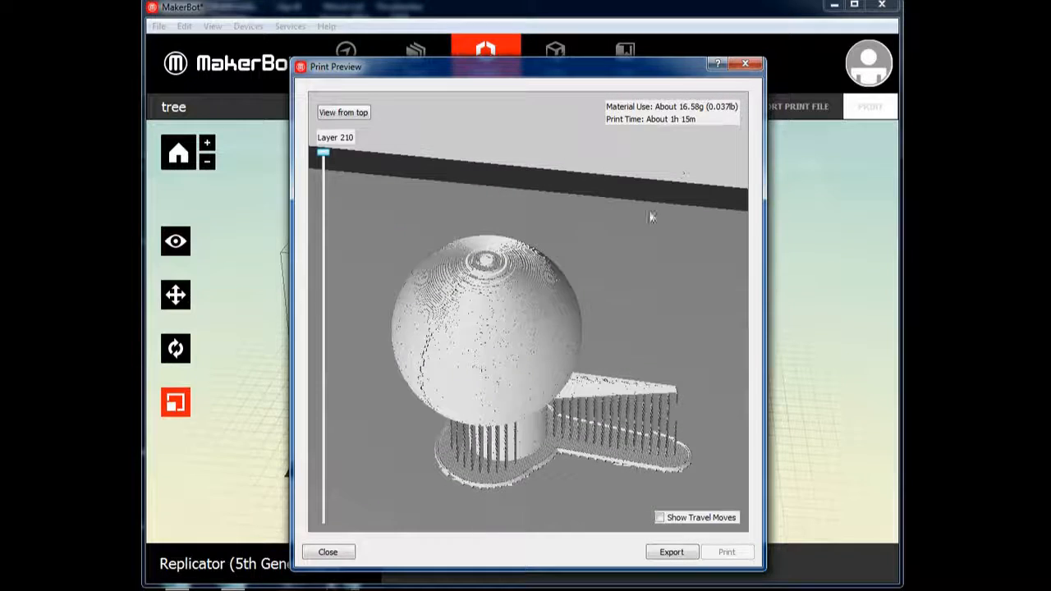
click(328, 553)
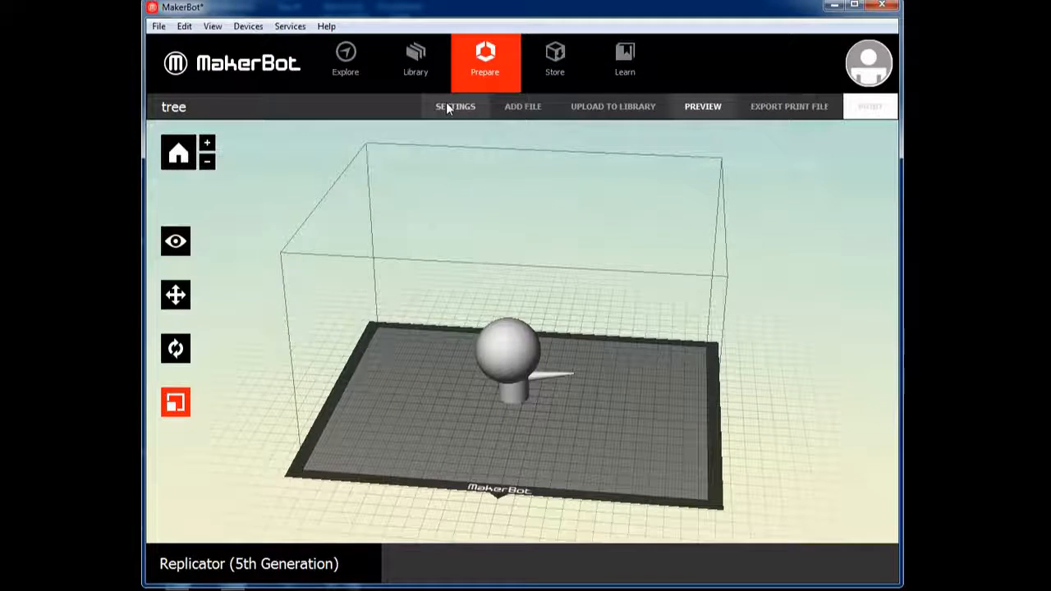
Review the infill and shell values in the print settings and close them.
click(448, 108)
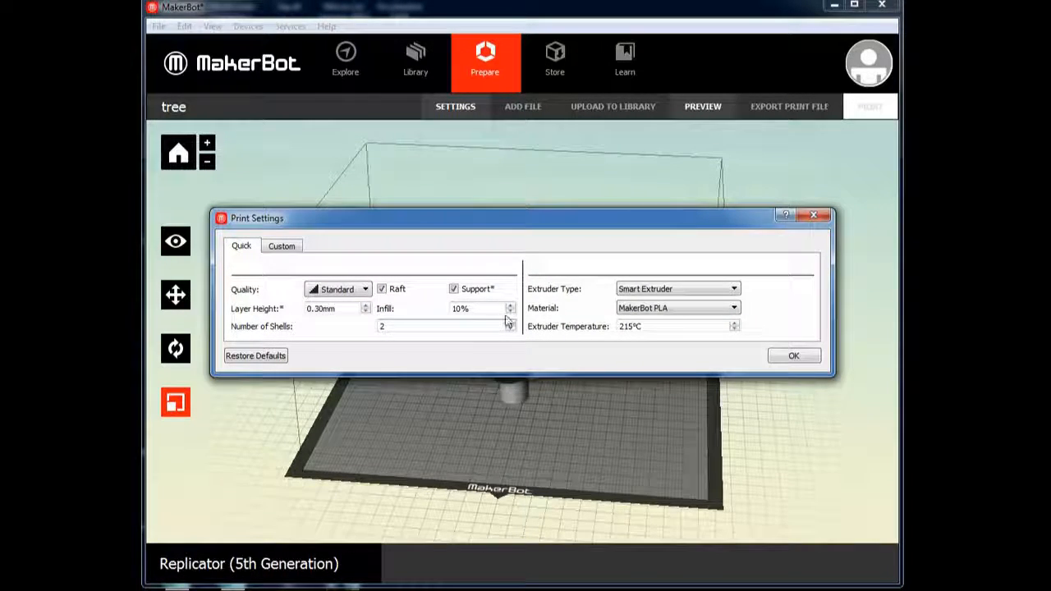
click(794, 357)
click(159, 27)
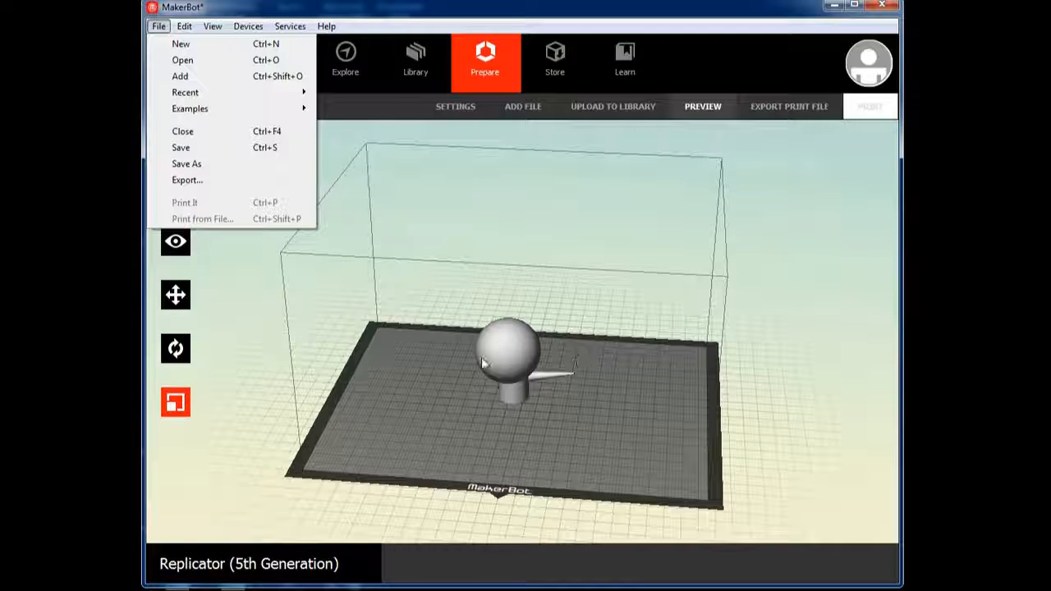
mouse_move(250, 111)
click(195, 151)
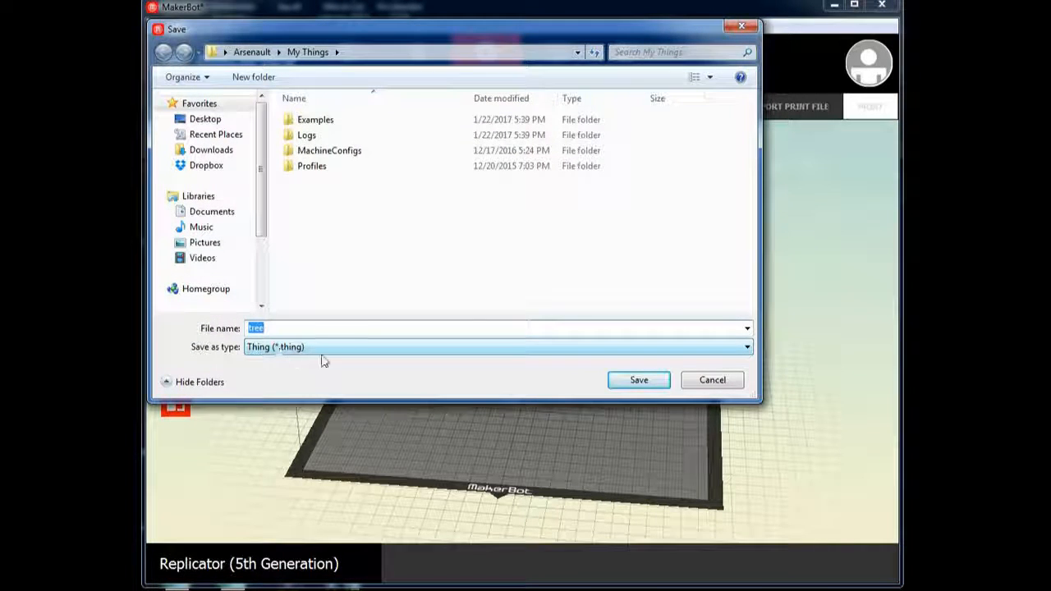
click(704, 385)
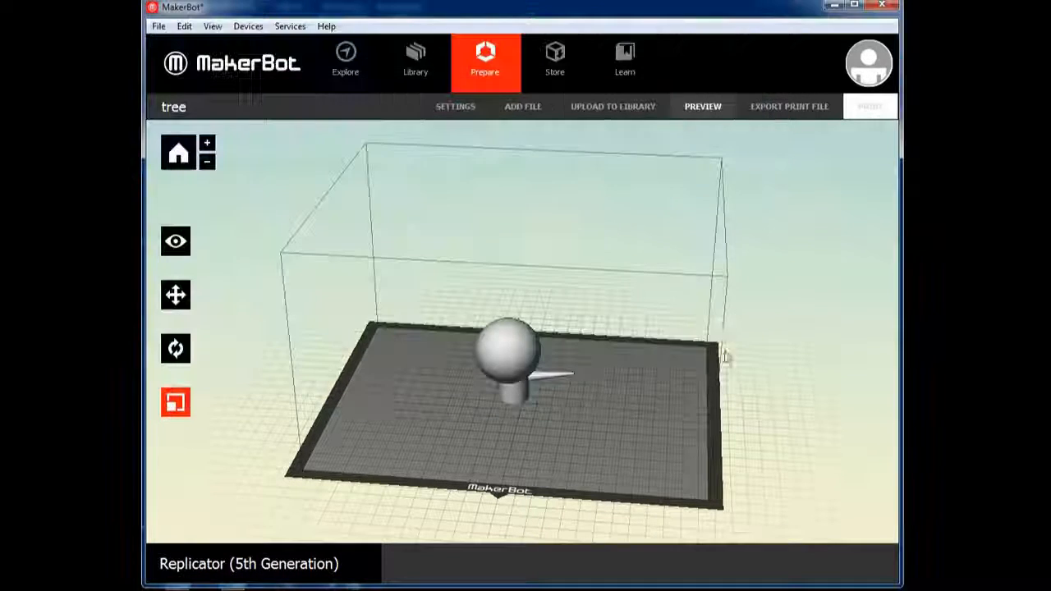
Preview the print again and export it to the Desktop as namegreen in .makerbot format, replacing the existing file.
click(706, 107)
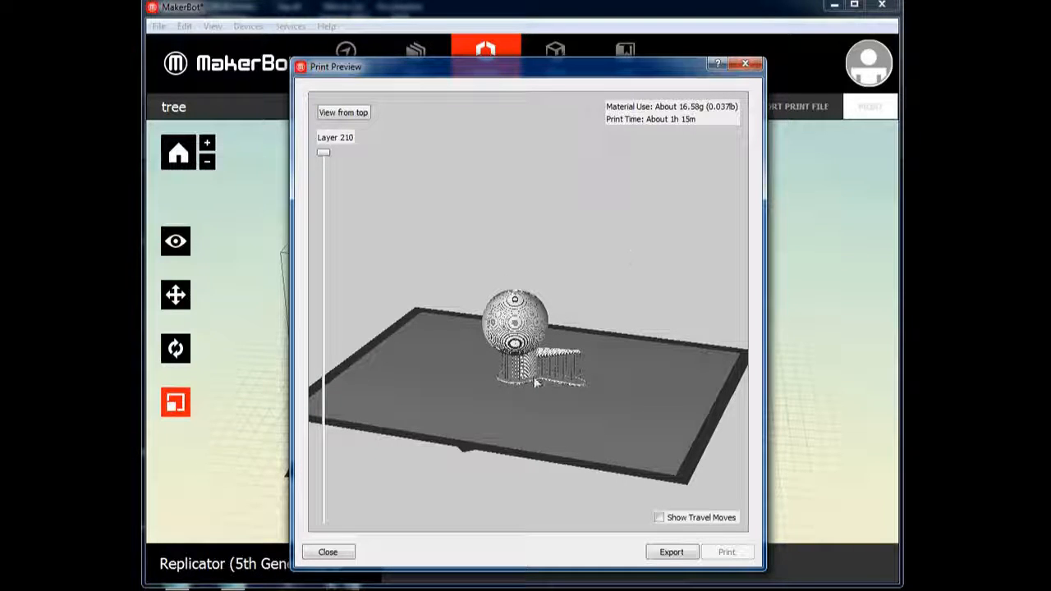
click(672, 553)
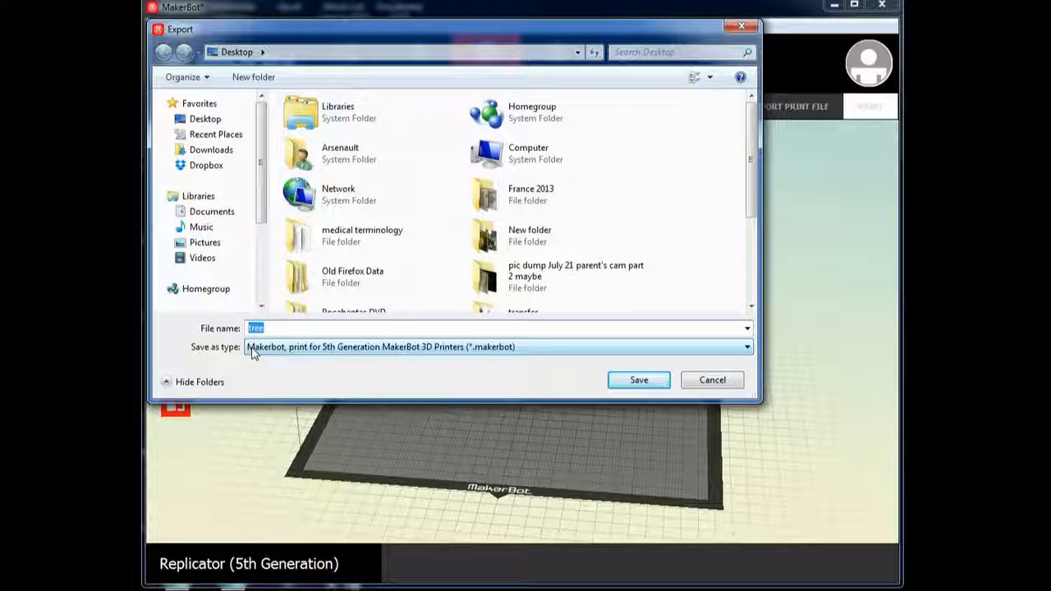
text(name)
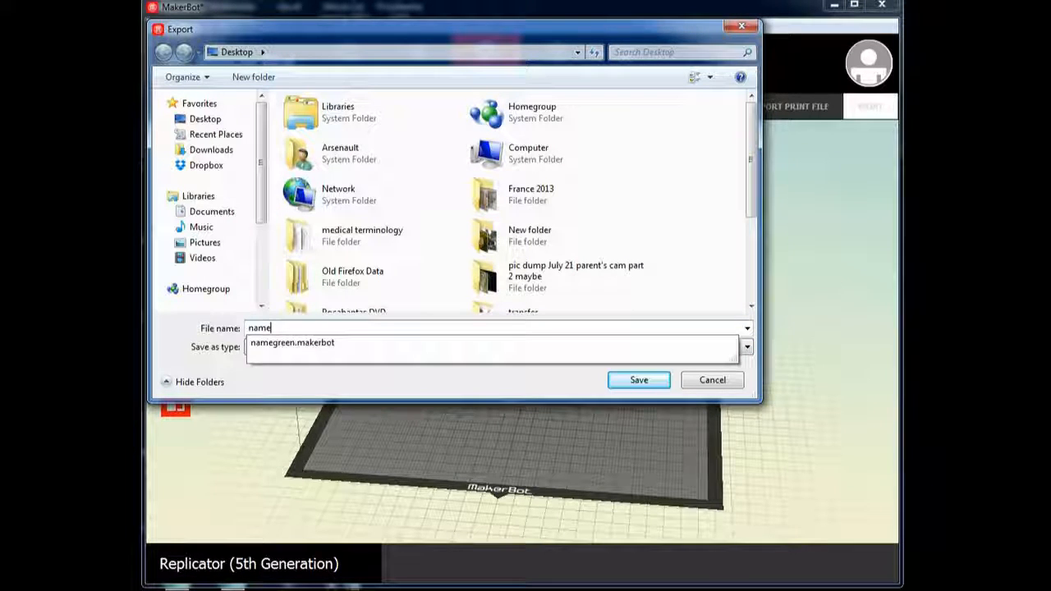
text(green)
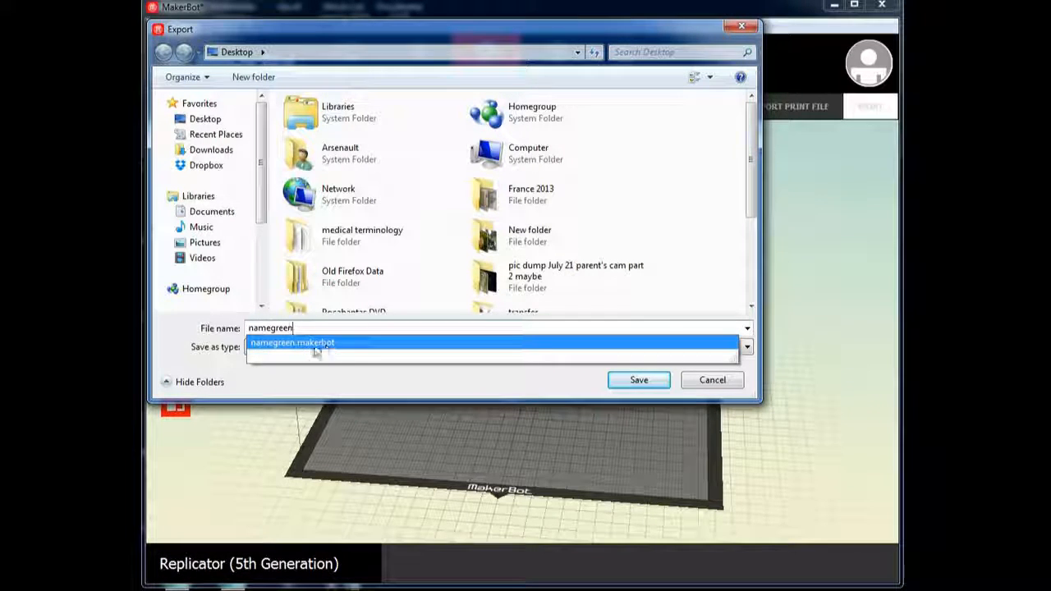
click(637, 382)
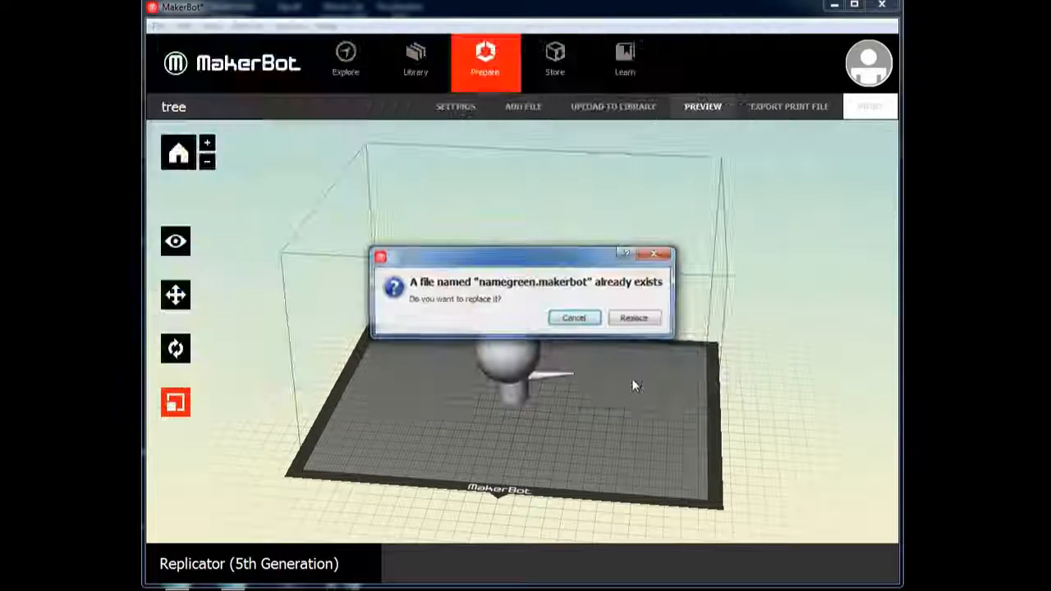
click(631, 322)
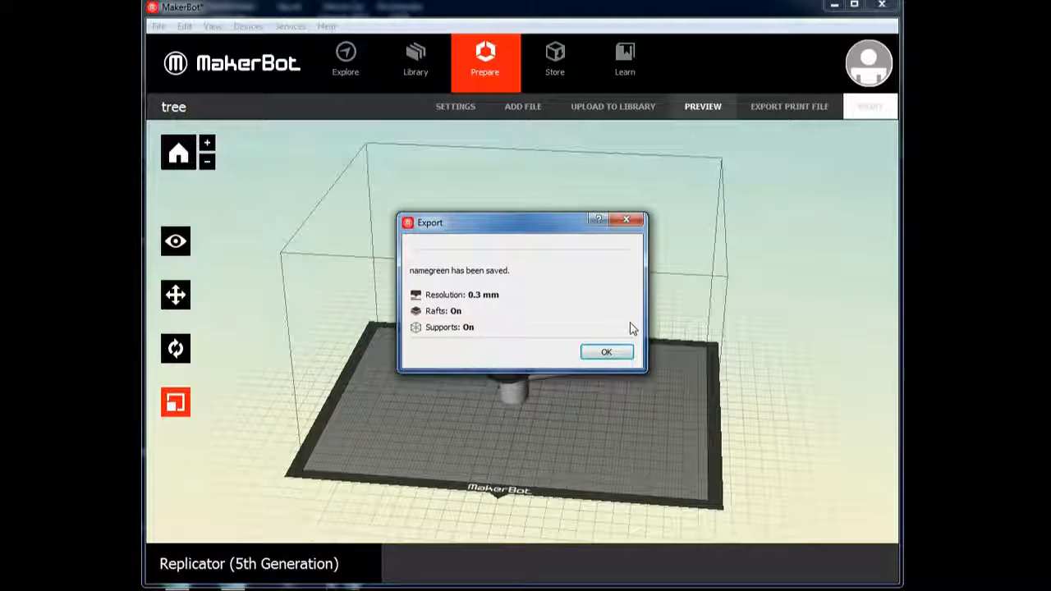
click(607, 352)
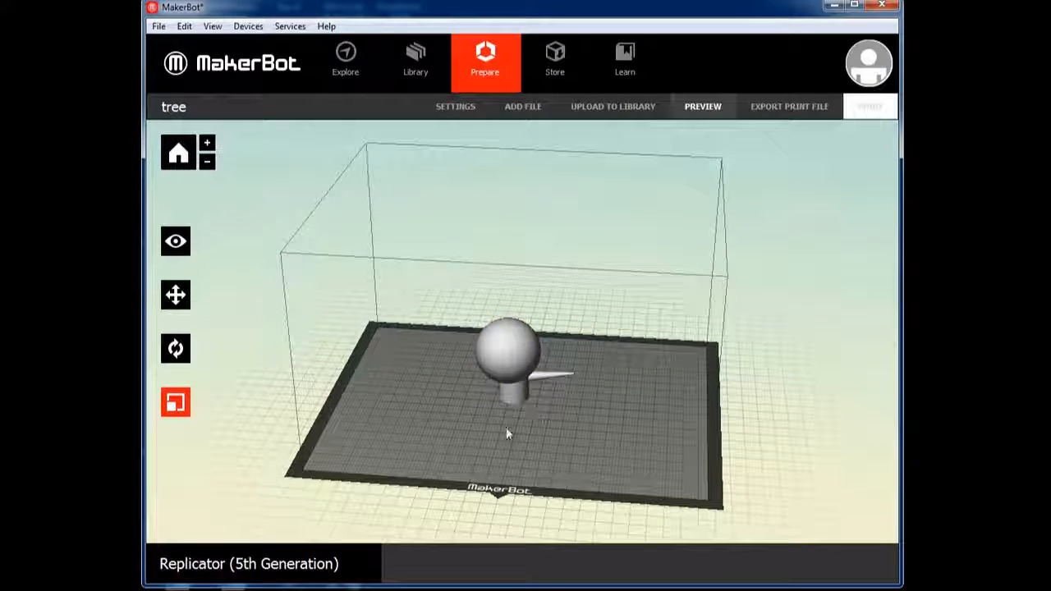
click(541, 379)
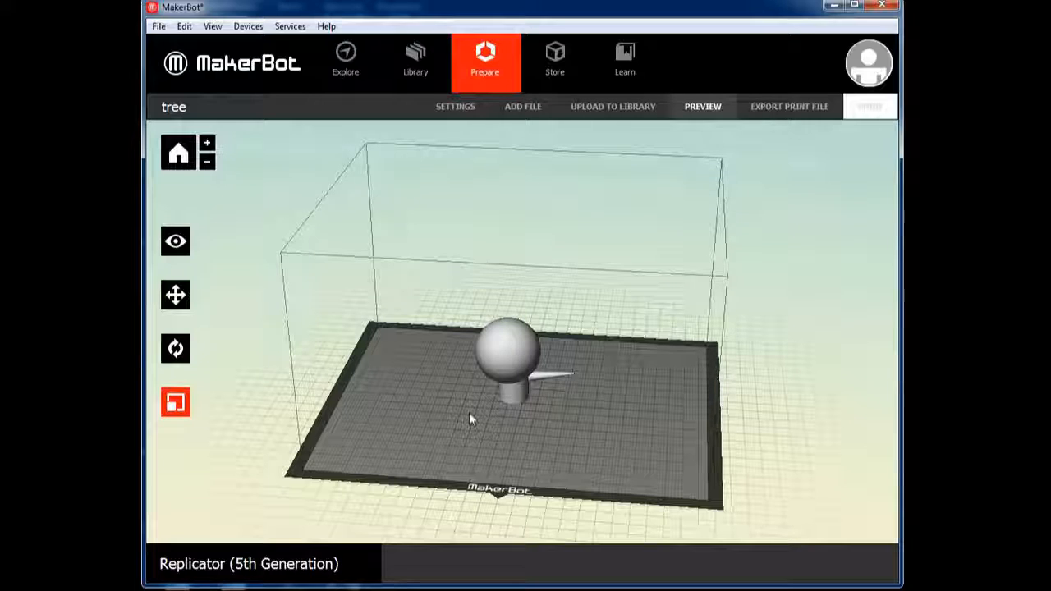
click(507, 371)
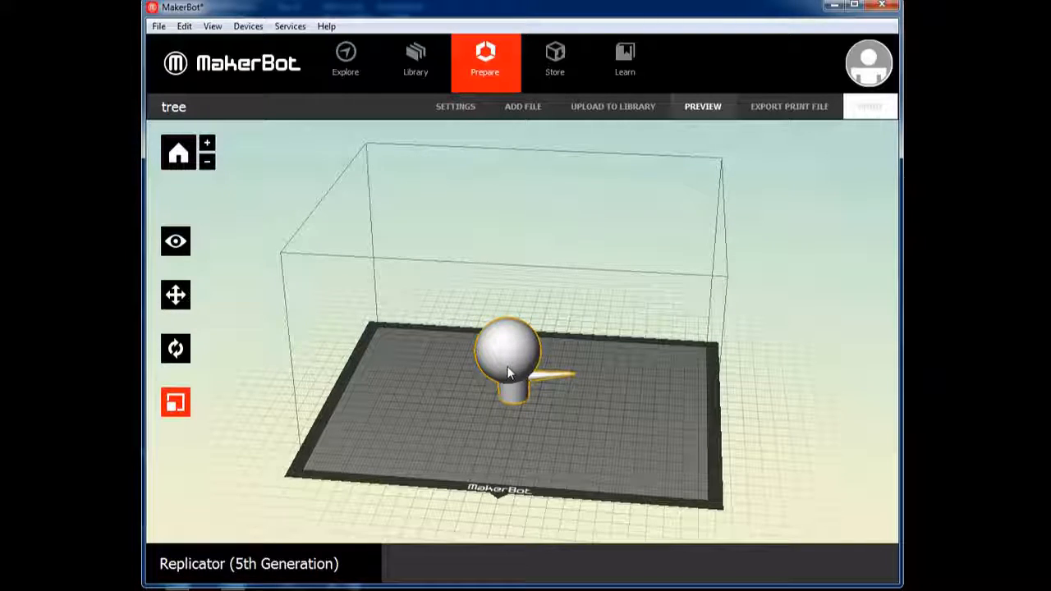
click(798, 263)
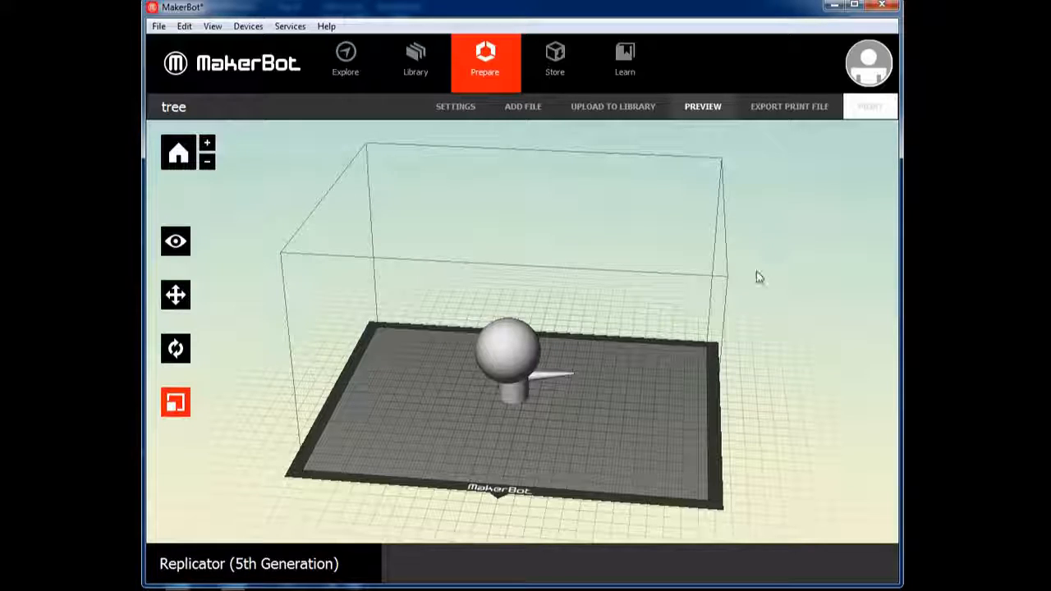
Close the print preparation program without saving the changes to the tree file.
click(882, 6)
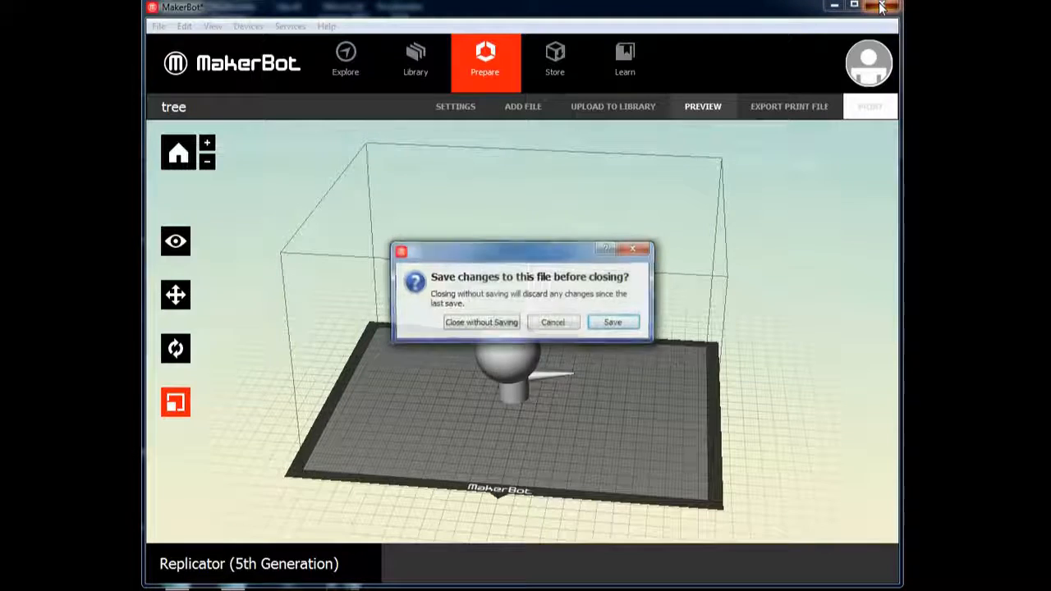
click(471, 326)
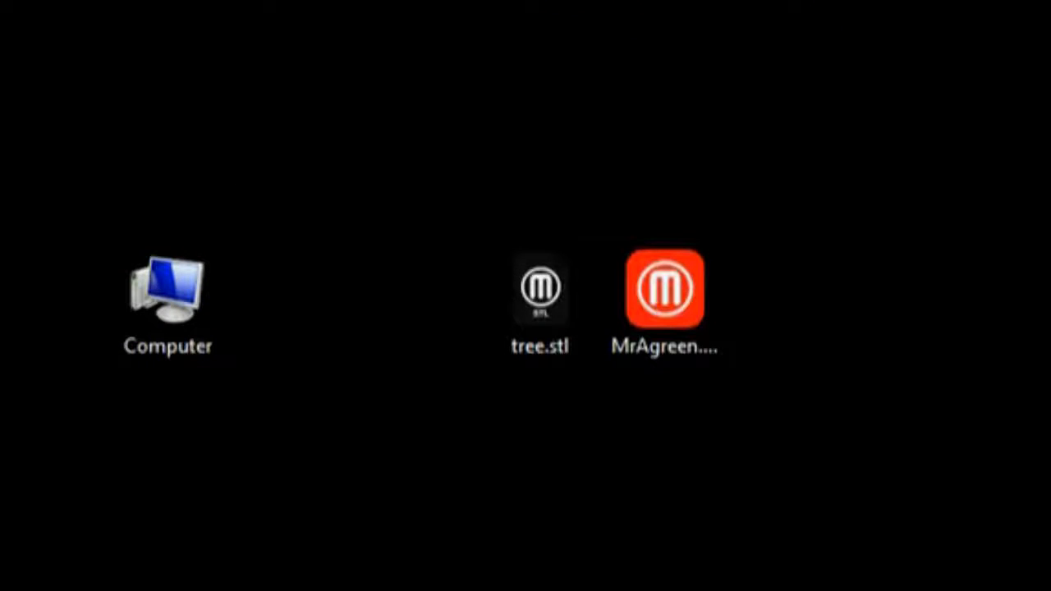
Place the exported namegreen file and tree.stl side by side on the desktop, below the other print file.
drag(126, 525, 631, 431)
drag(539, 295, 514, 482)
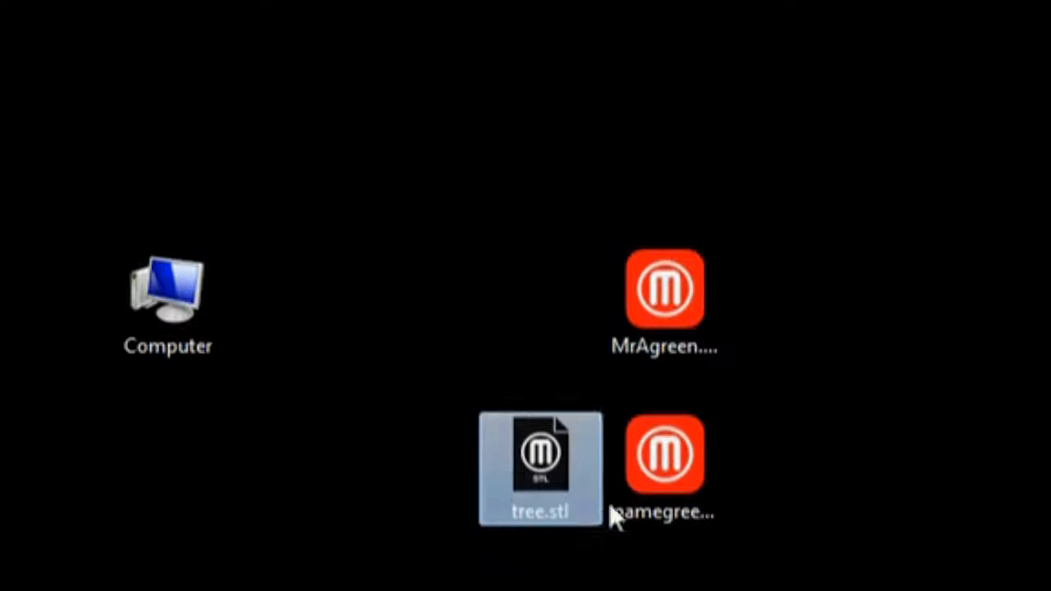
click(679, 486)
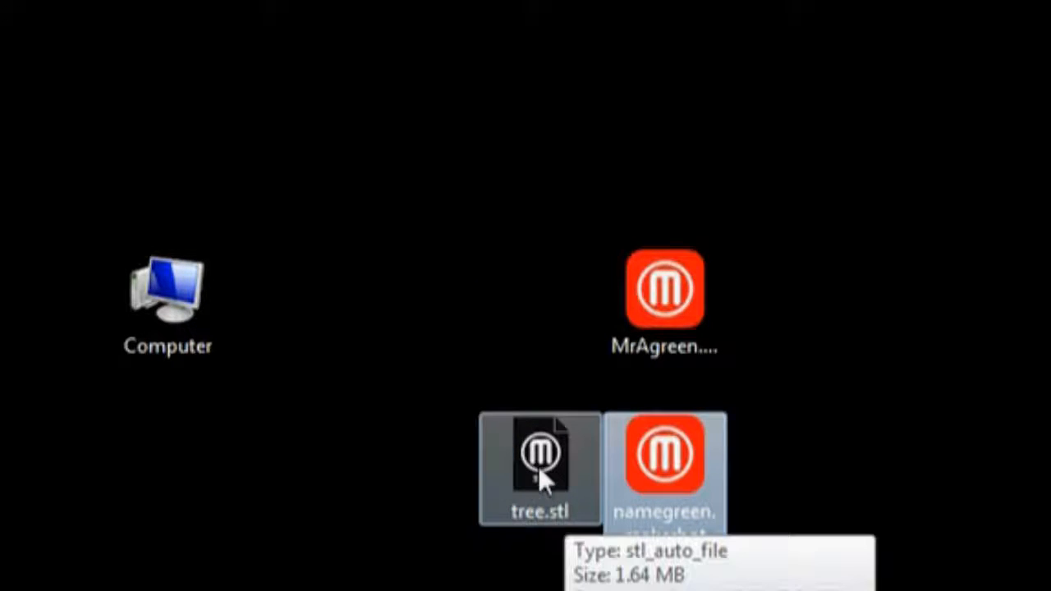